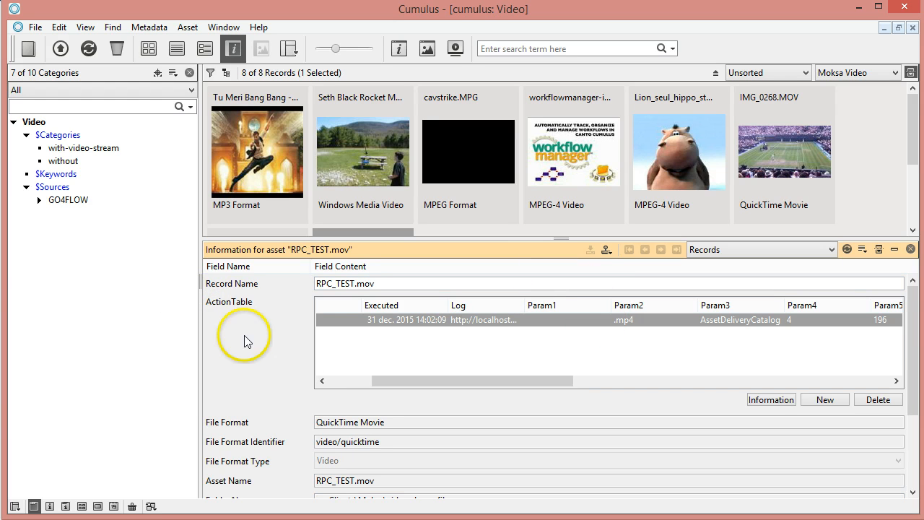
Check the Param4 to Param7 values in RPC_TEST.mov's ActionTable, and select the MP3 record
left_click_drag(407, 383, 556, 330)
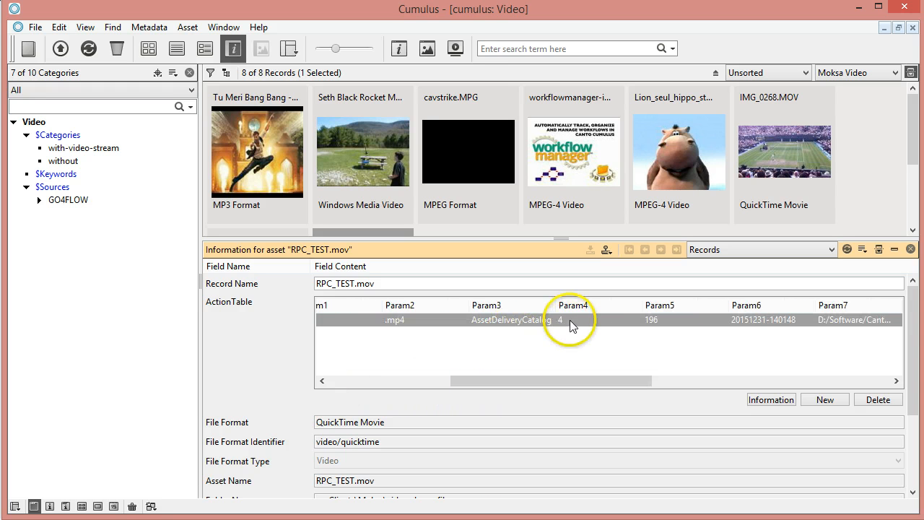
left_click(265, 202)
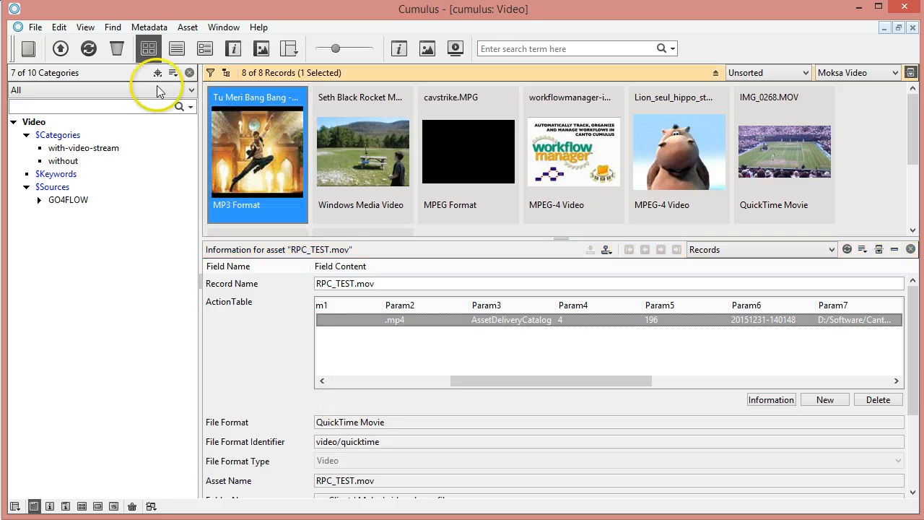
left_click(149, 27)
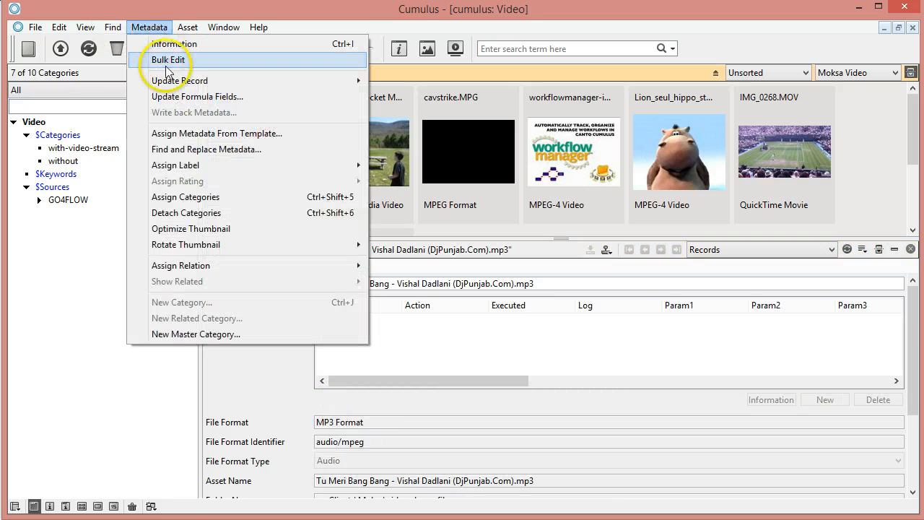
left_click(150, 27)
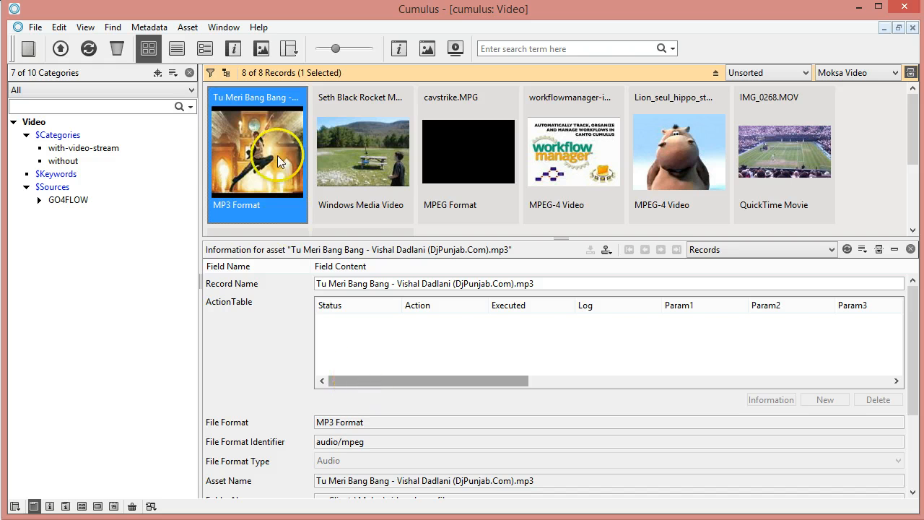
Select the Lion_seul_hippo_stream.mp4 record and sort its ActionTable by Param4 in descending order to inspect the parameter columns
left_click(372, 154)
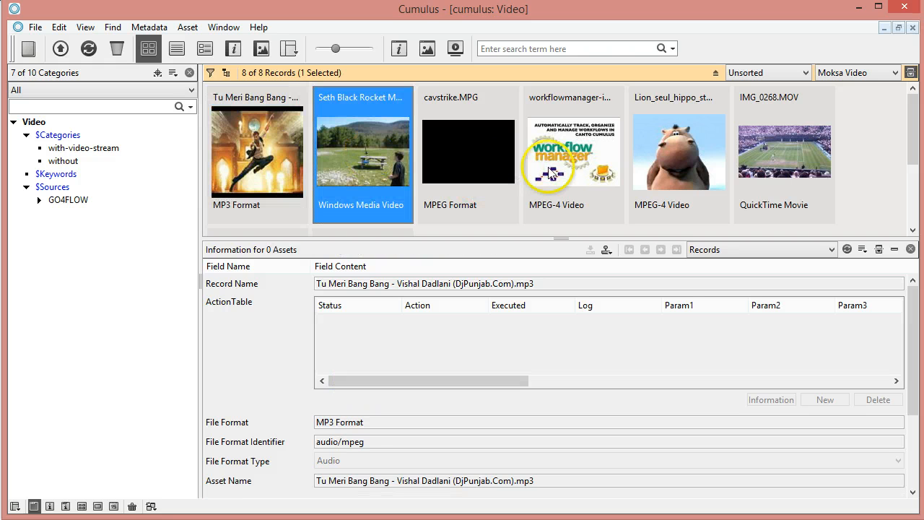
left_click(664, 172)
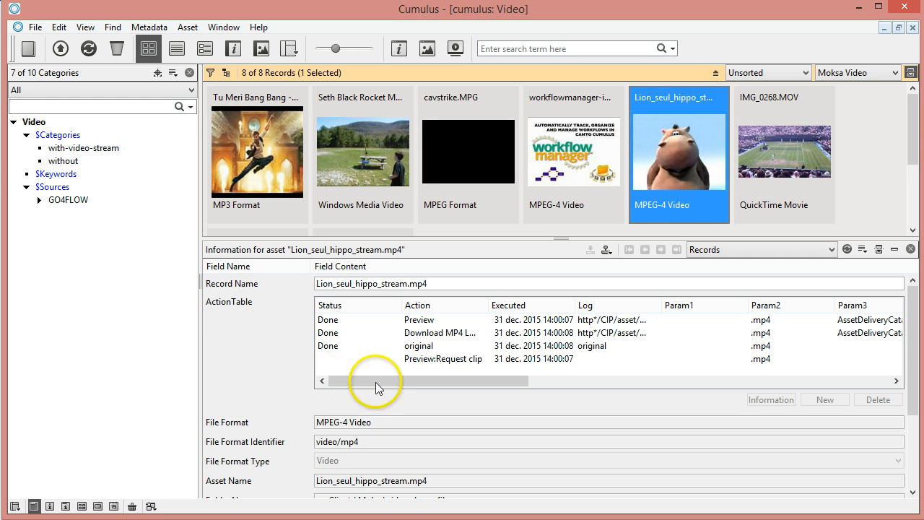
left_click_drag(376, 382, 650, 339)
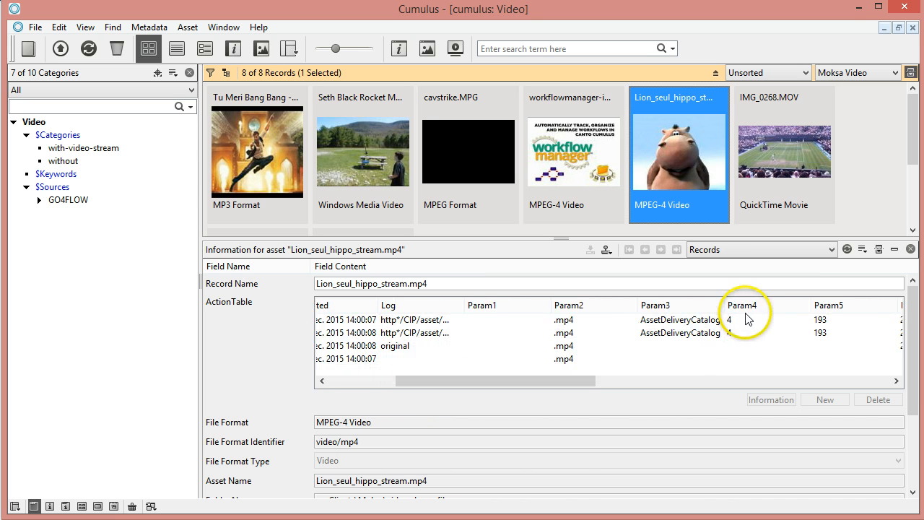
left_click(747, 306)
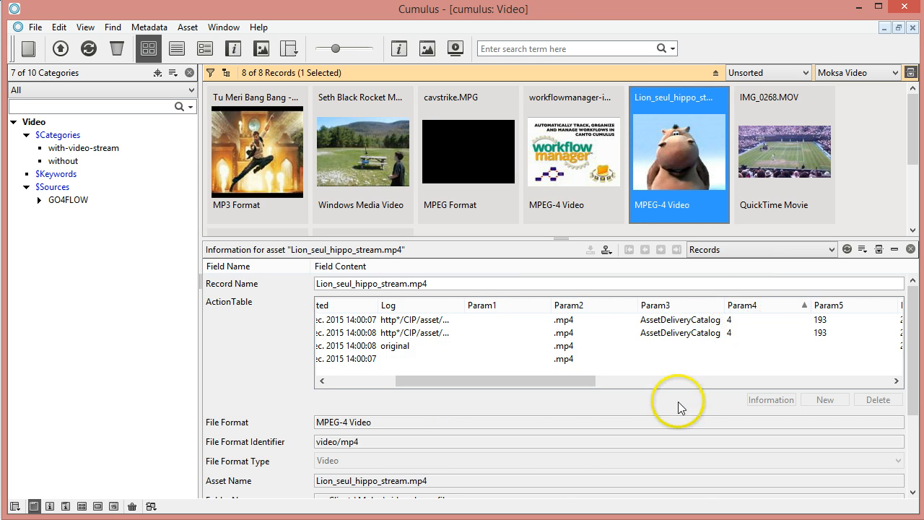
left_click(751, 309)
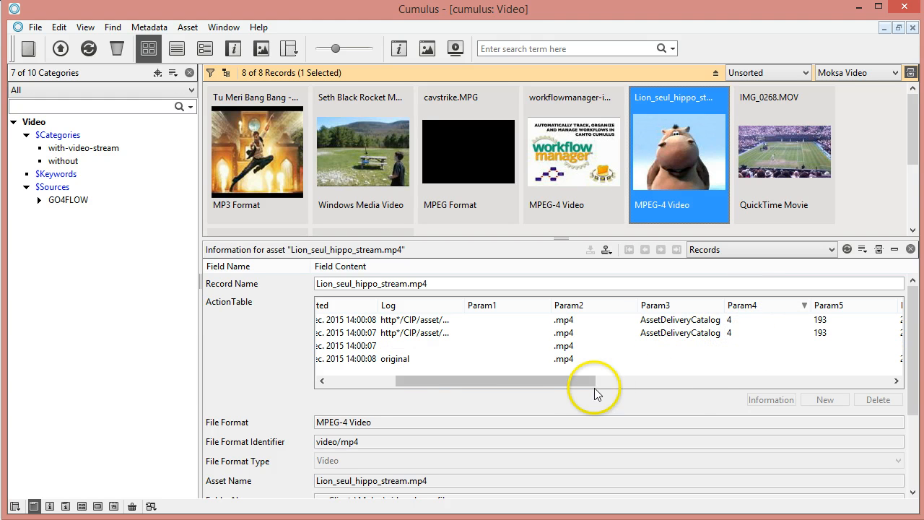
left_click_drag(540, 381, 576, 386)
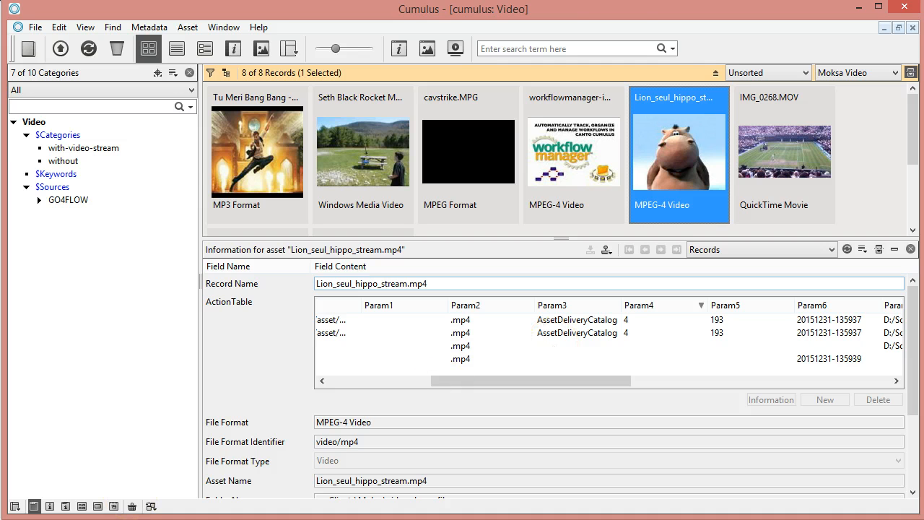
Switch to the Cumulus Server Console and open the parameters of the RoboFlow workflow hotcollection-update-conversions-params for editing
mouse_move(93, 518)
left_click(159, 494)
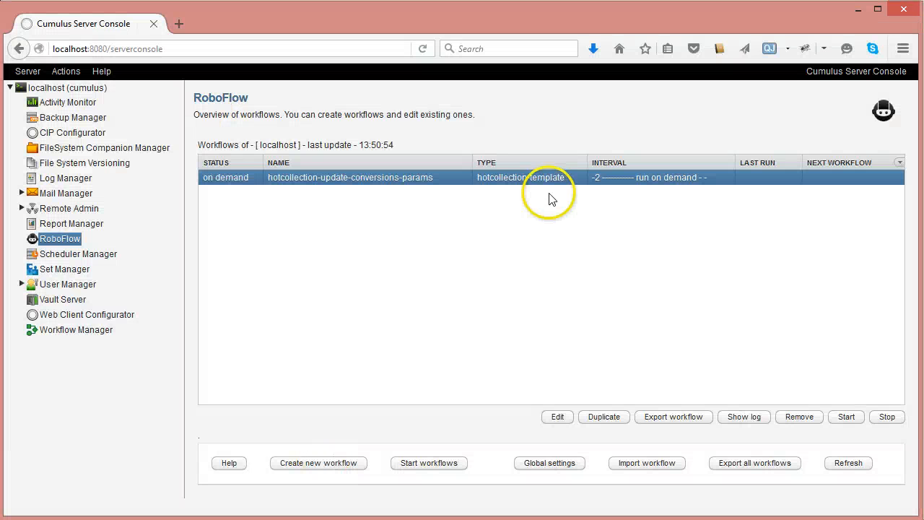
left_click(556, 417)
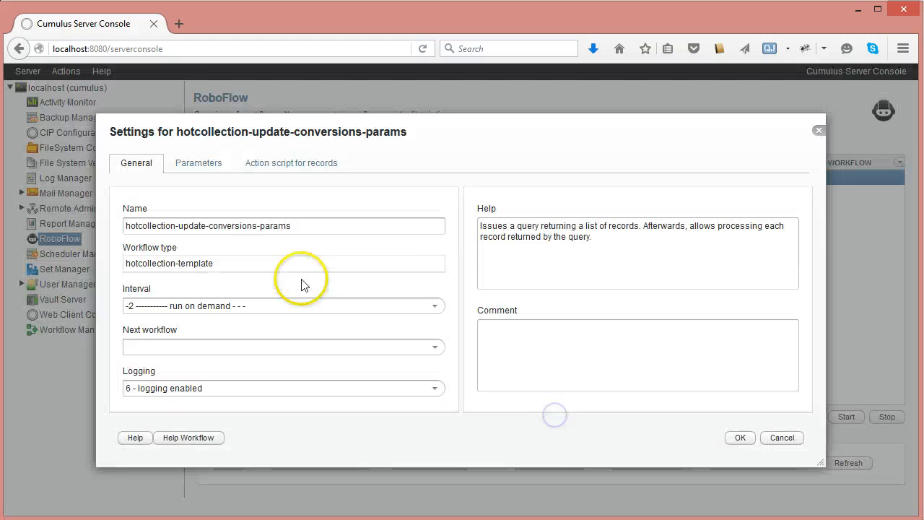
left_click(202, 167)
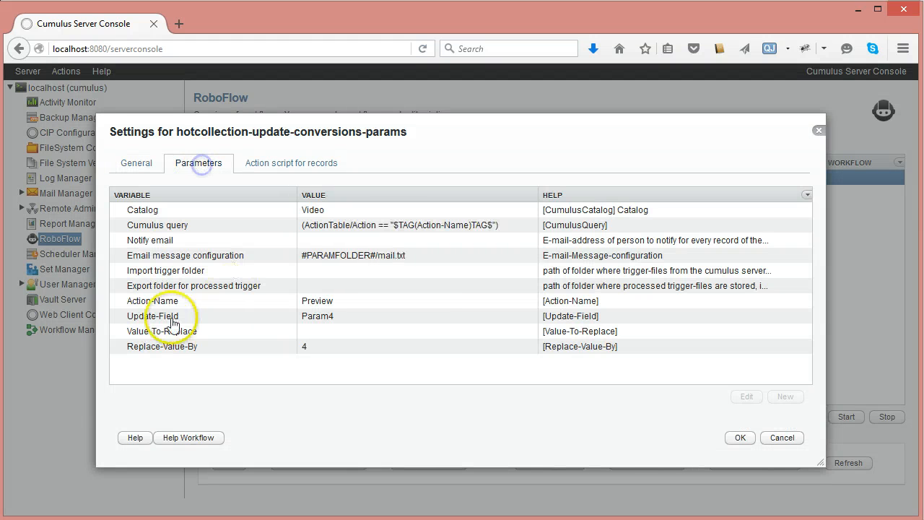
Review the workflow's Catalog, Cumulus query and Action-Name parameters
left_click(327, 213)
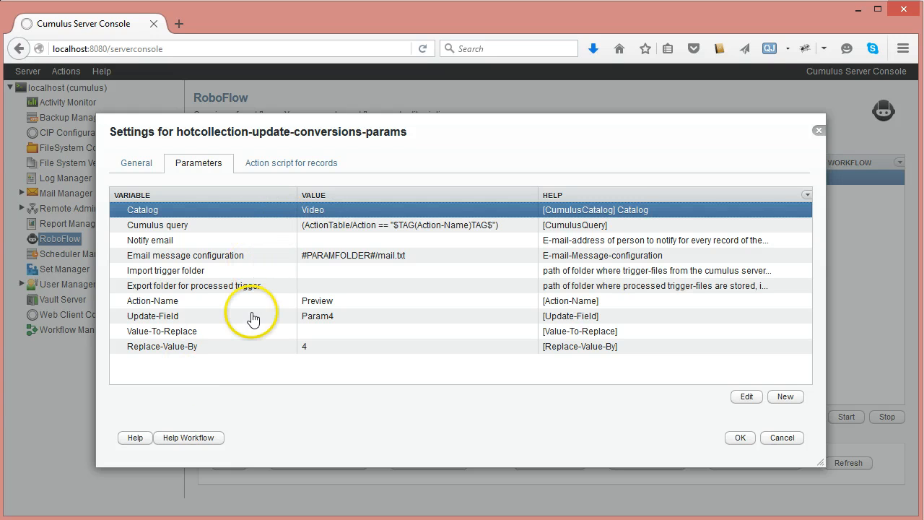
left_click(188, 225)
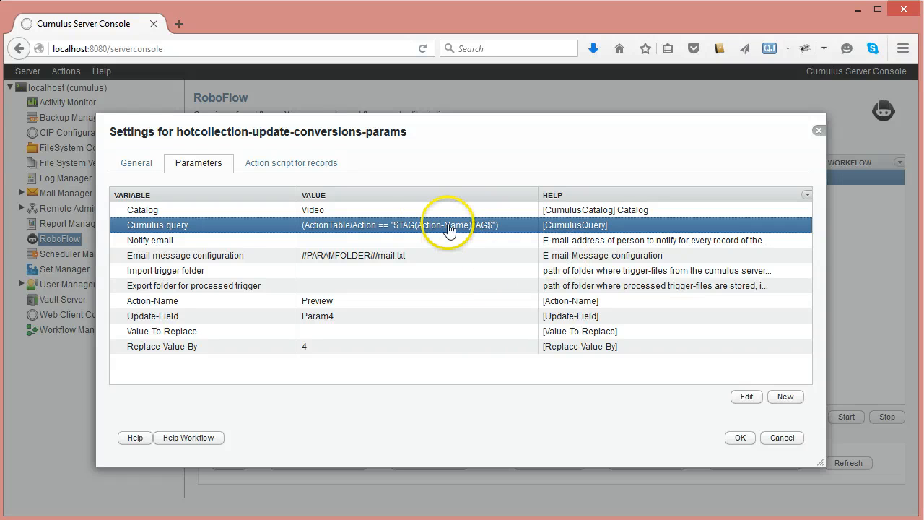
left_click(142, 301)
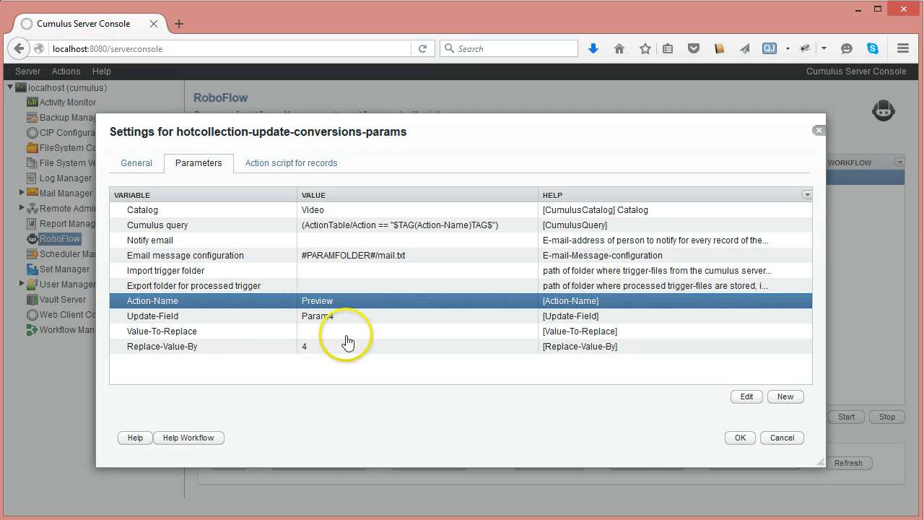
left_click(431, 226)
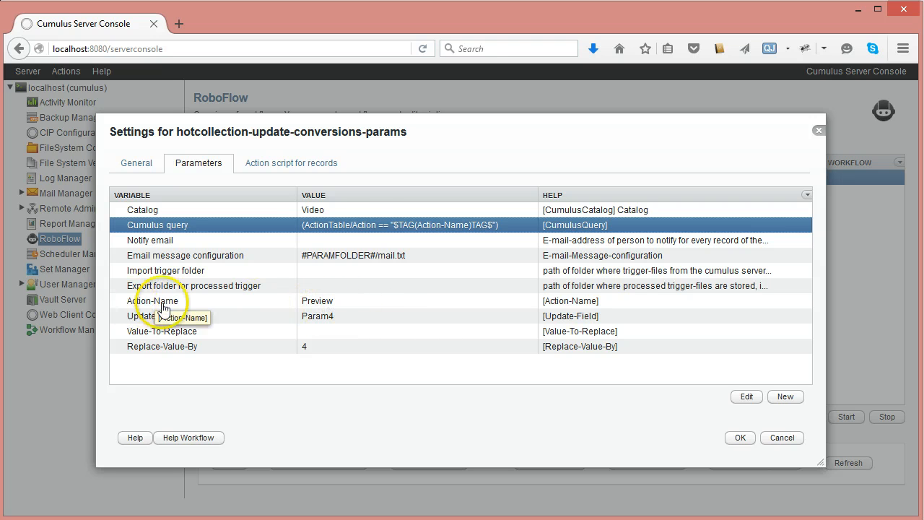
left_click(331, 301)
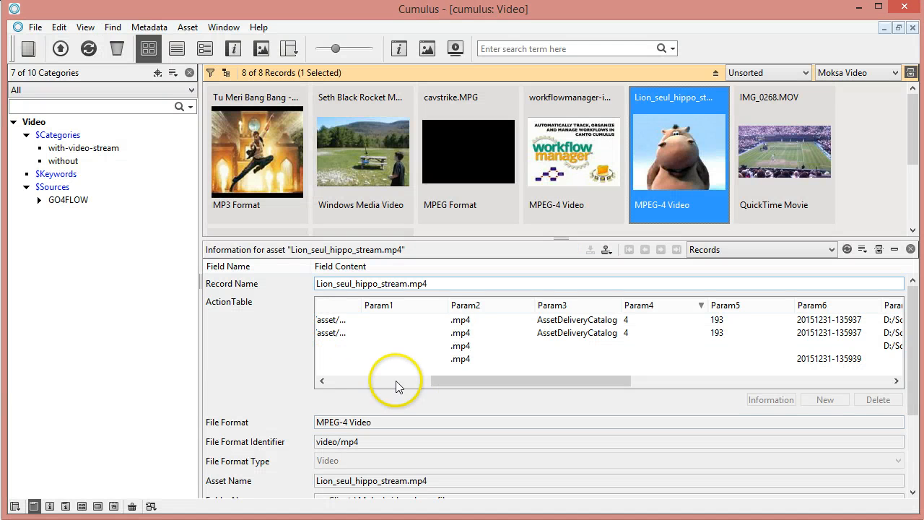
Select the Preview row in the hippo record's ActionTable in the Cumulus client, and return to the Cumulus Server Console
left_click(393, 381)
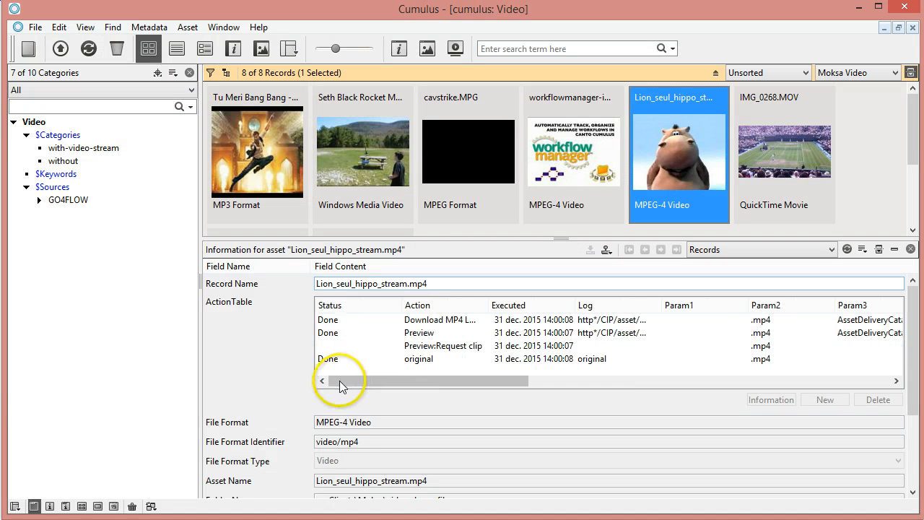
left_click(433, 335)
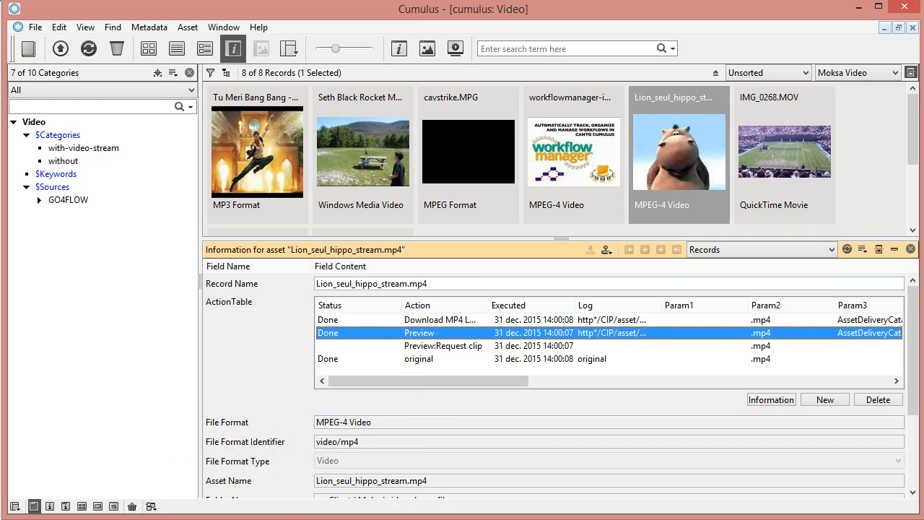
mouse_move(83, 519)
left_click(159, 494)
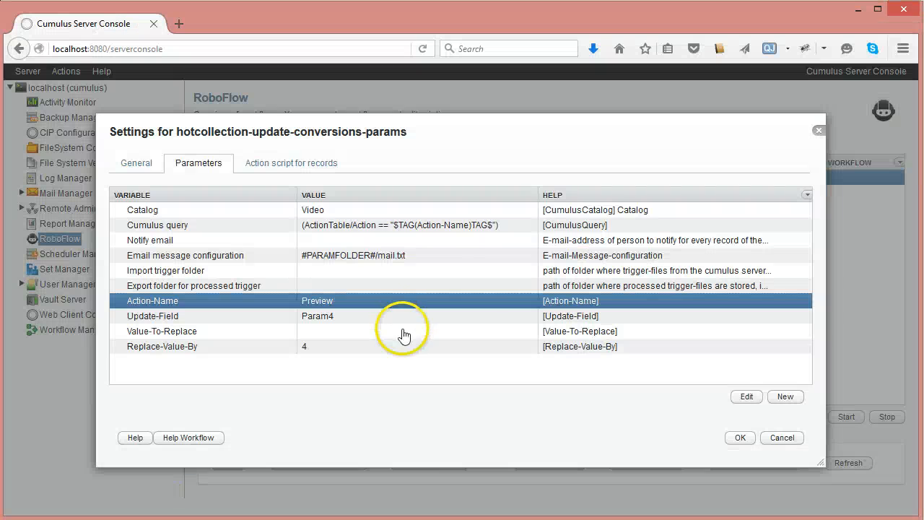
Review the Cumulus query and Update-Field parameters, and set the workflow's Replace-Value-By parameter to 10
left_click(448, 225)
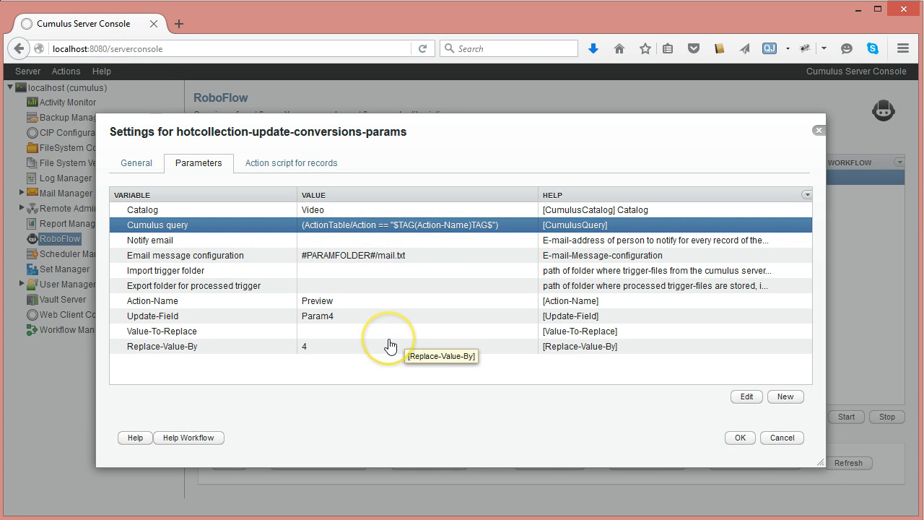
left_click(322, 318)
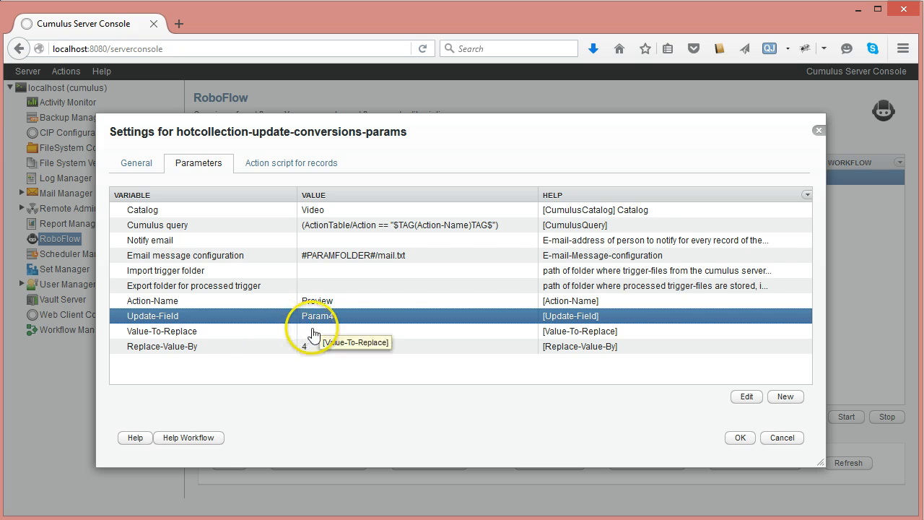
left_click(193, 349)
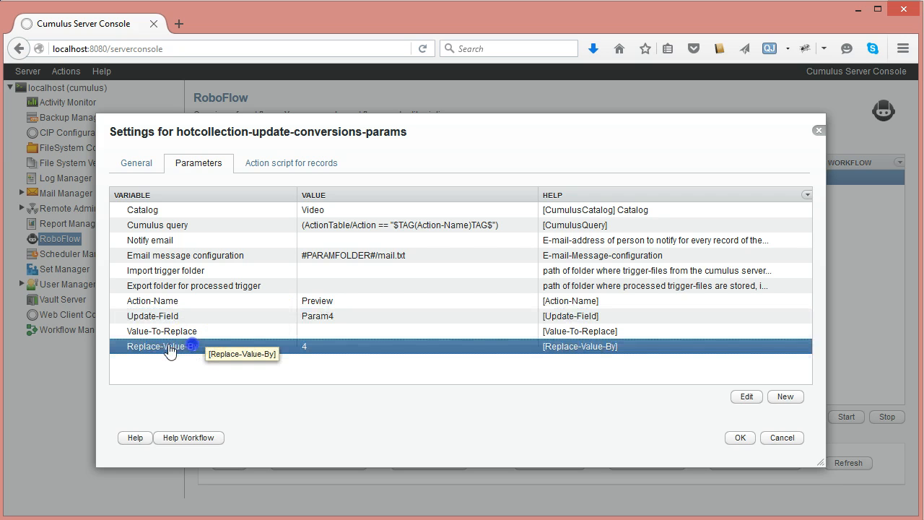
left_click(353, 319)
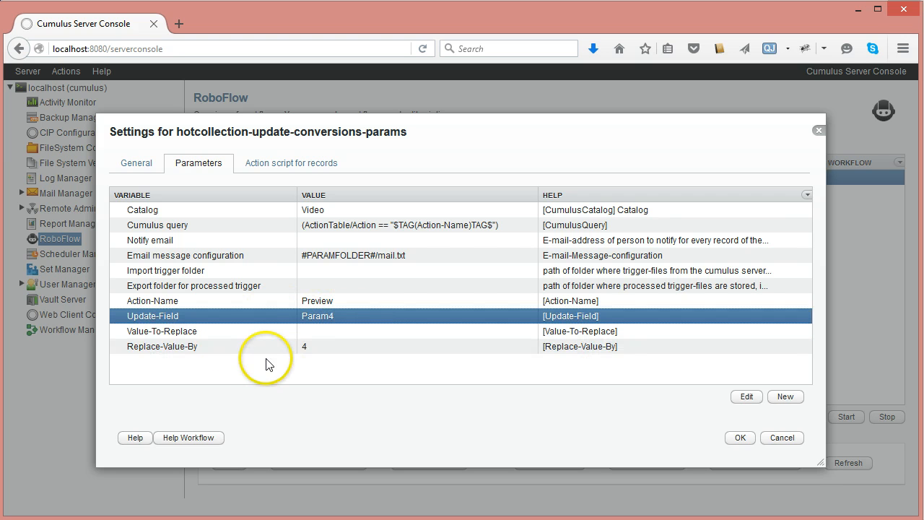
double_click(355, 348)
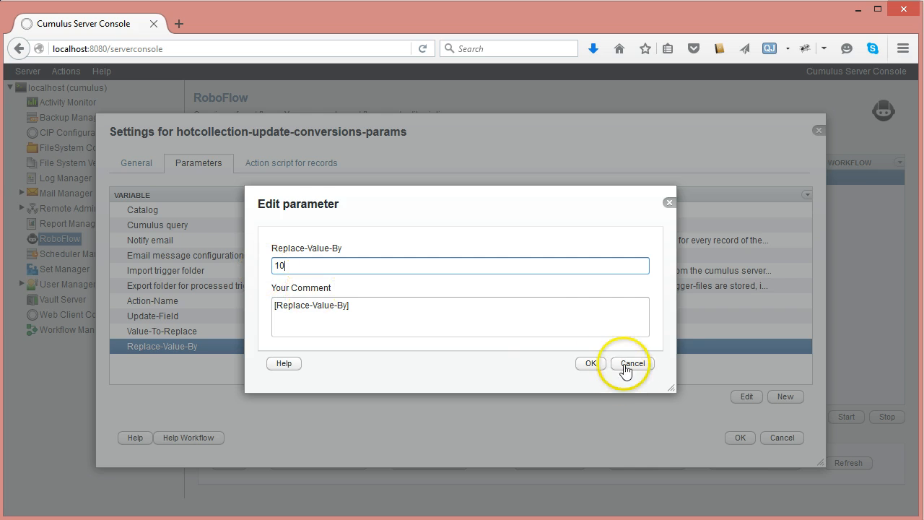
left_click(595, 365)
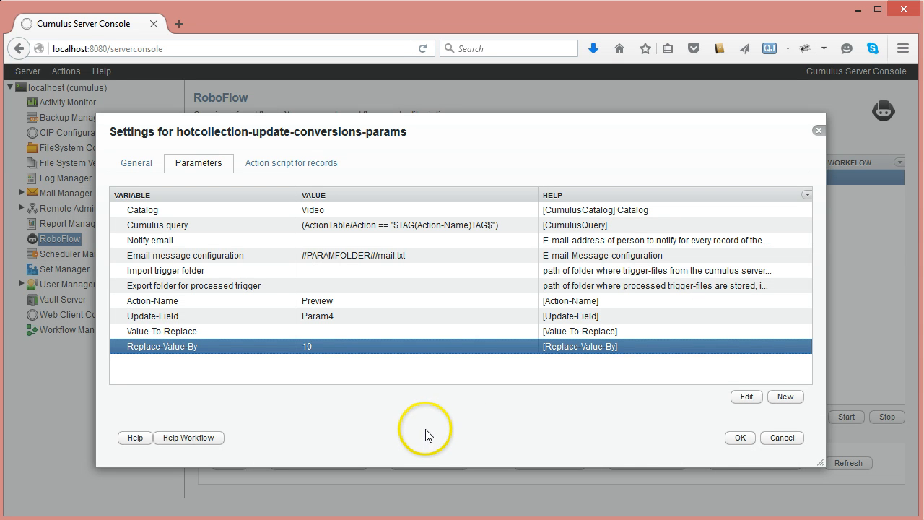
Compare the Value-To-Replace parameter with Replace-Value-By, leaving Value-To-Replace selected
left_click(147, 333)
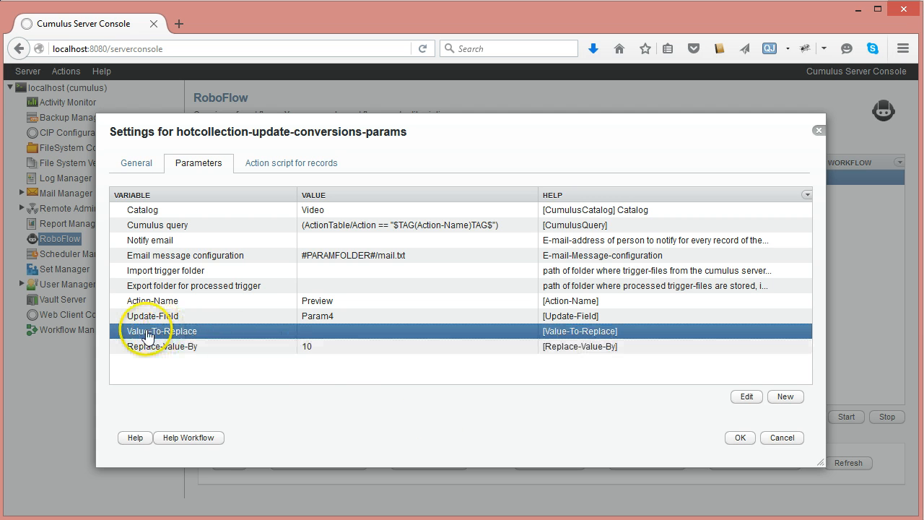
left_click(153, 346)
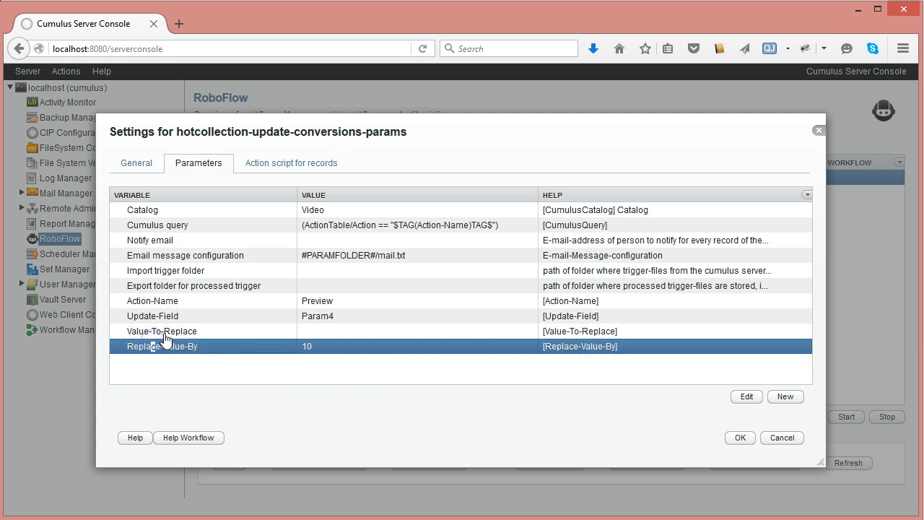
left_click(307, 331)
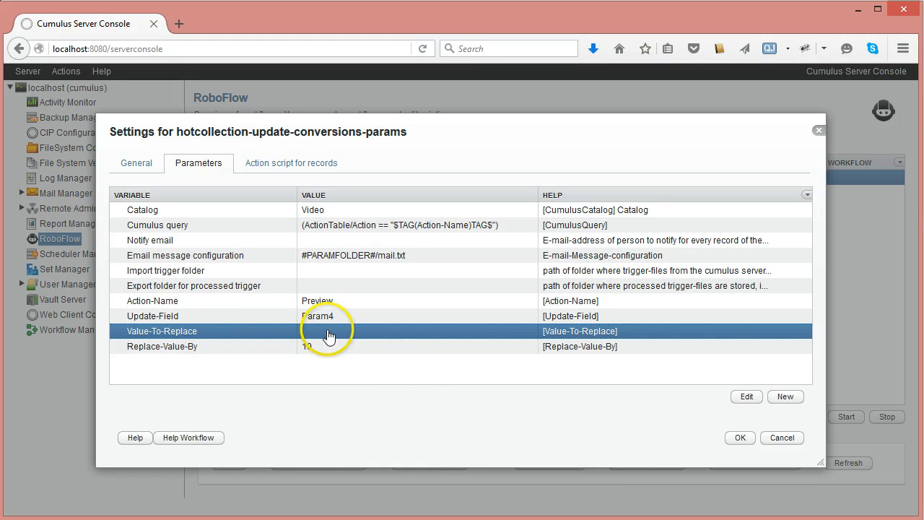
Widen the Log column of the hippo record's ActionTable in the Cumulus client, and return to the Cumulus Server Console
mouse_move(392, 518)
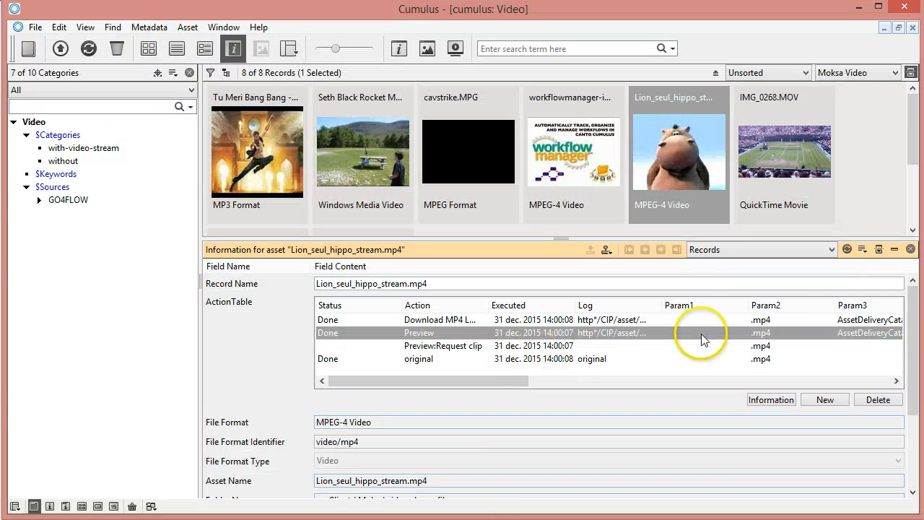
left_click_drag(663, 305, 766, 304)
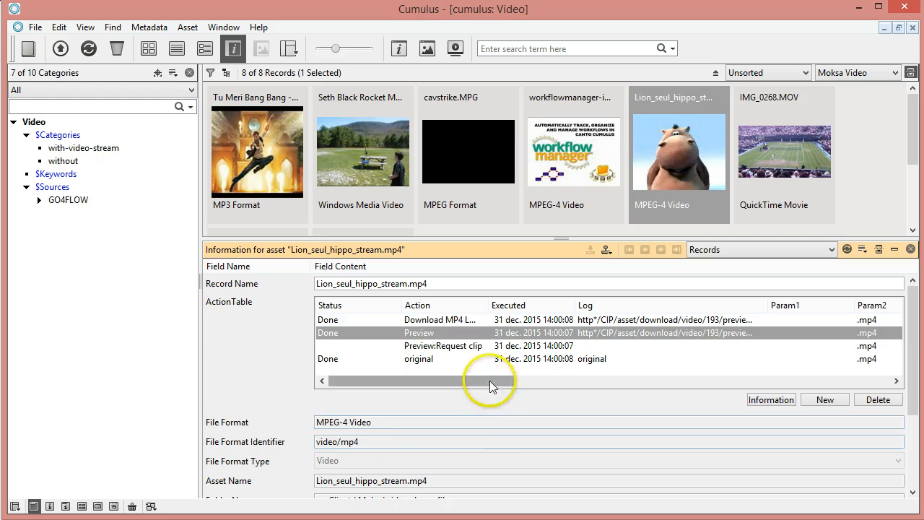
mouse_move(315, 519)
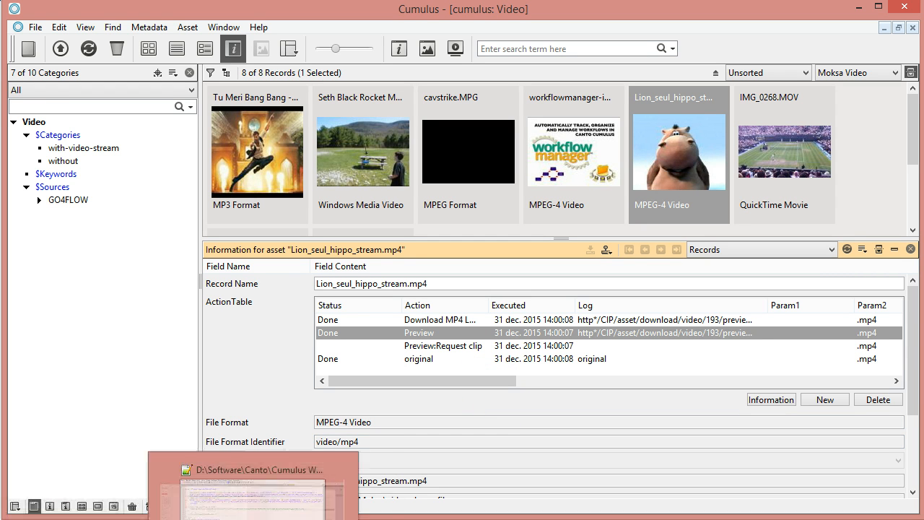
mouse_move(83, 519)
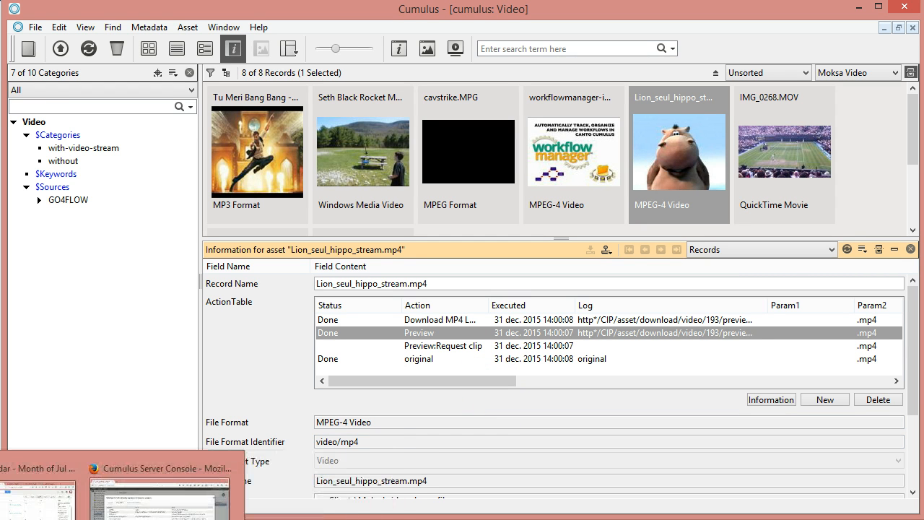
left_click(166, 508)
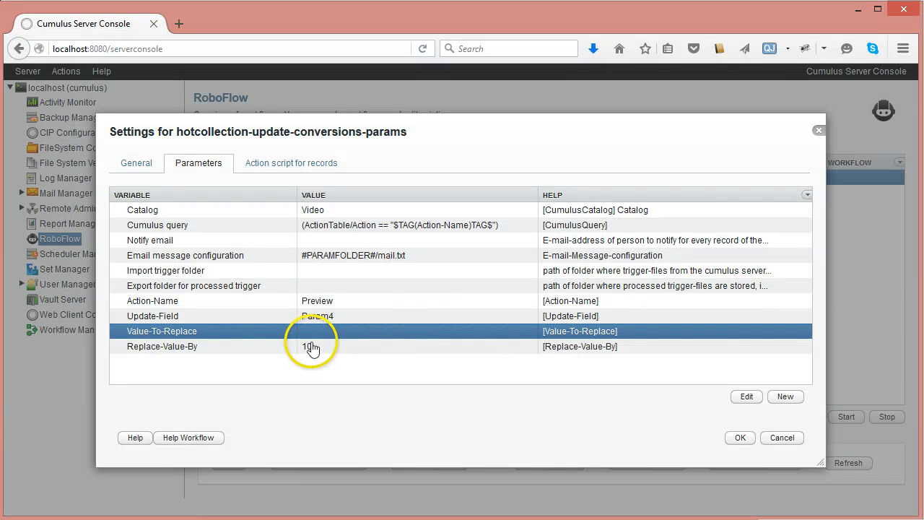
Review the open-record-table-field action in the workflow's action script for records, comparing it with the parameters, and leave it unedited
left_click(286, 163)
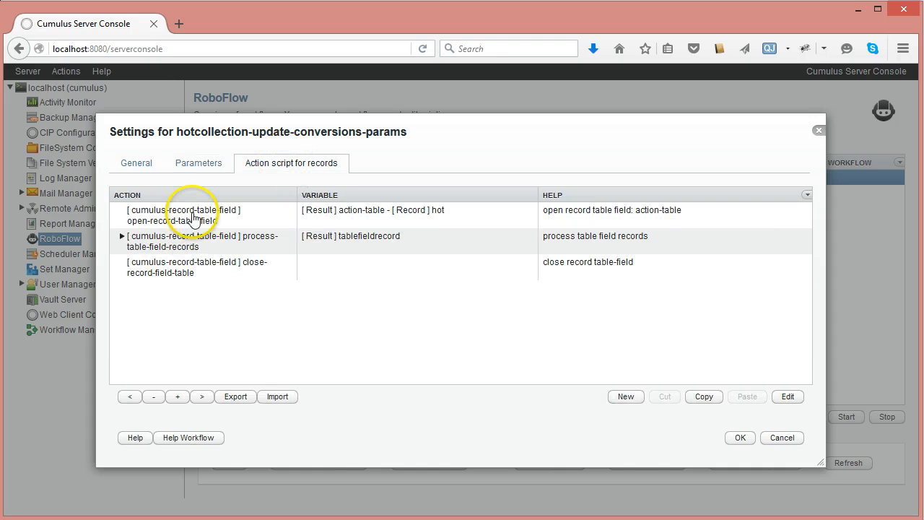
left_click(266, 213)
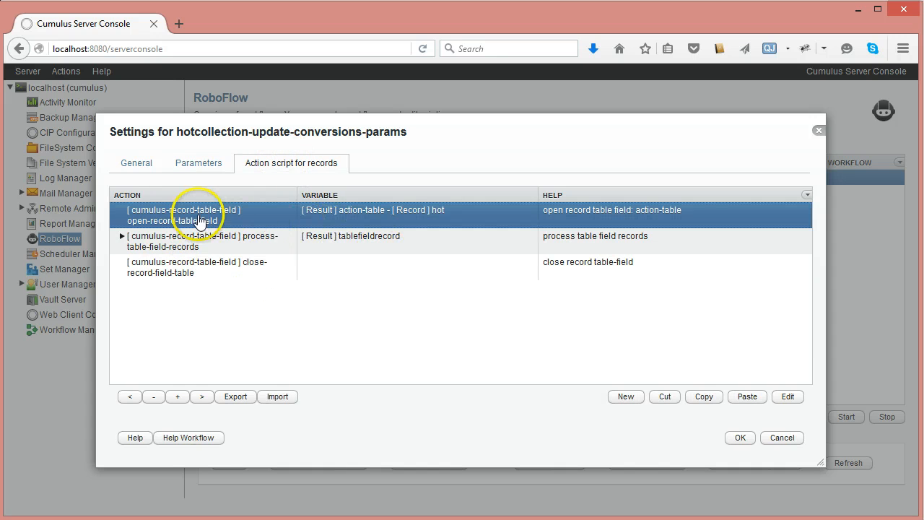
left_click(218, 172)
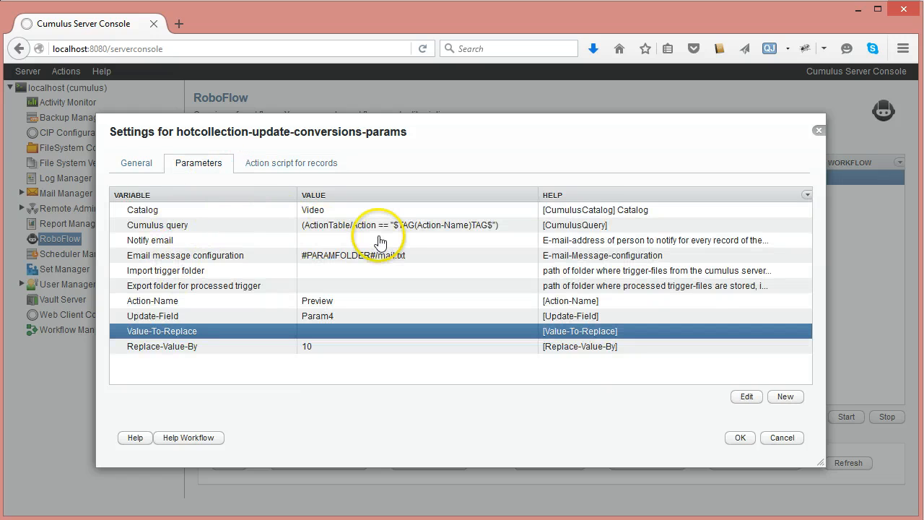
left_click(314, 169)
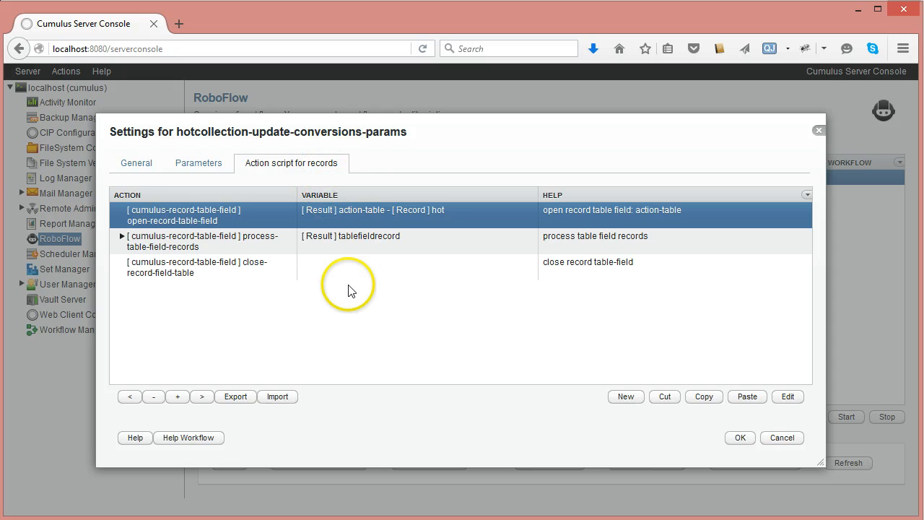
double_click(200, 217)
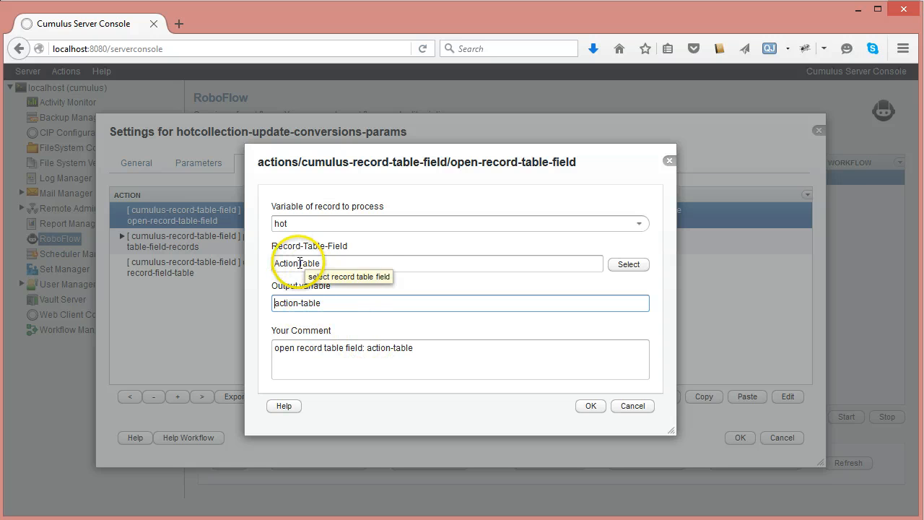
left_click(635, 406)
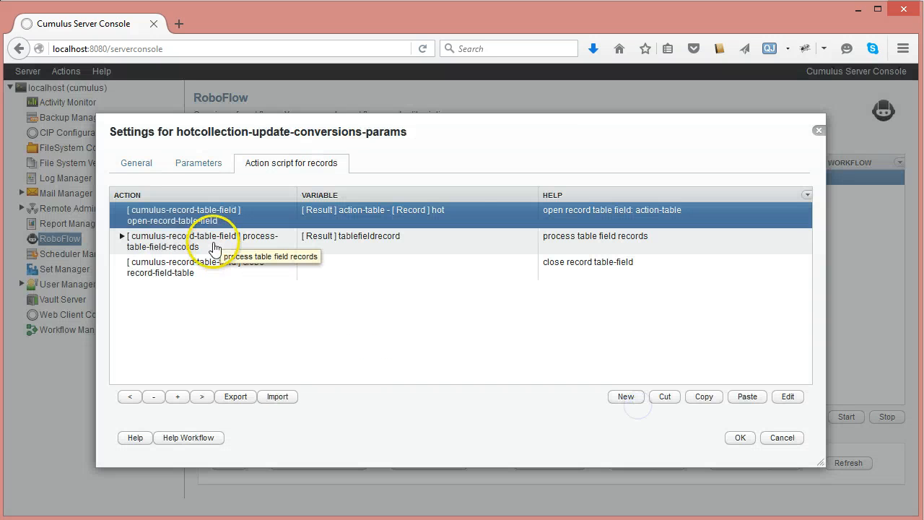
Expand the process-table-field-records action and examine its Optional-Query filter on the action name, closing its settings without edits
left_click(121, 241)
left_click(121, 238)
double_click(179, 242)
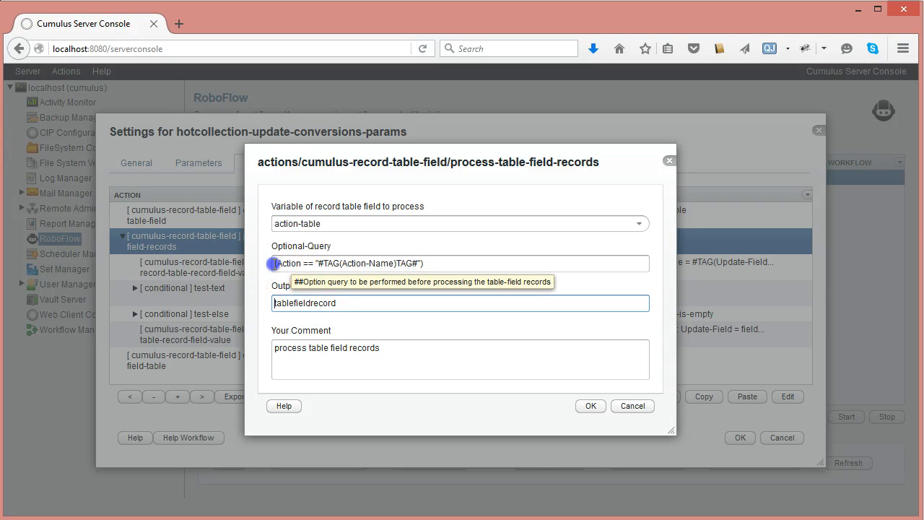
left_click_drag(274, 264, 390, 264)
left_click(442, 266)
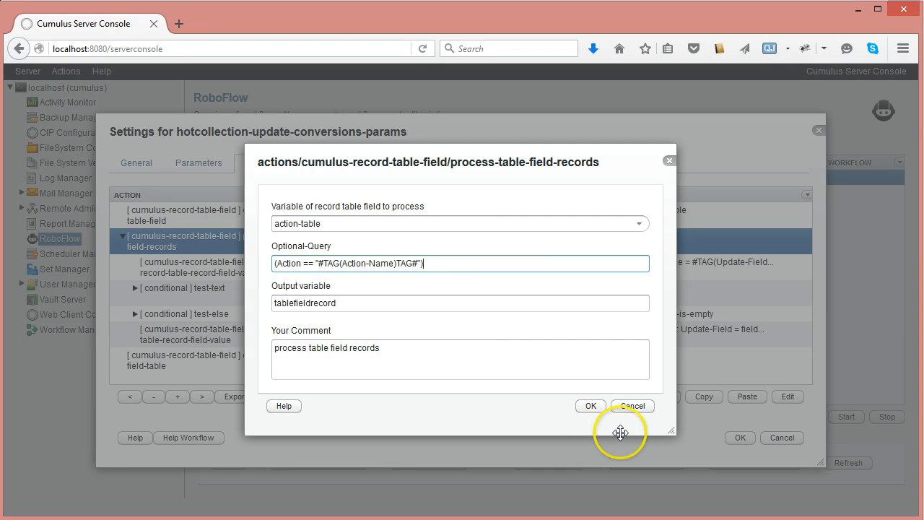
left_click(633, 406)
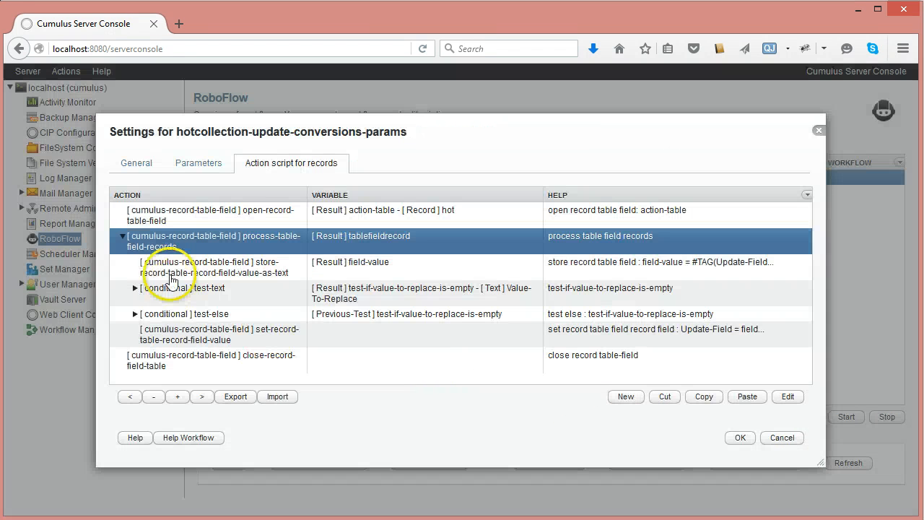
double_click(257, 237)
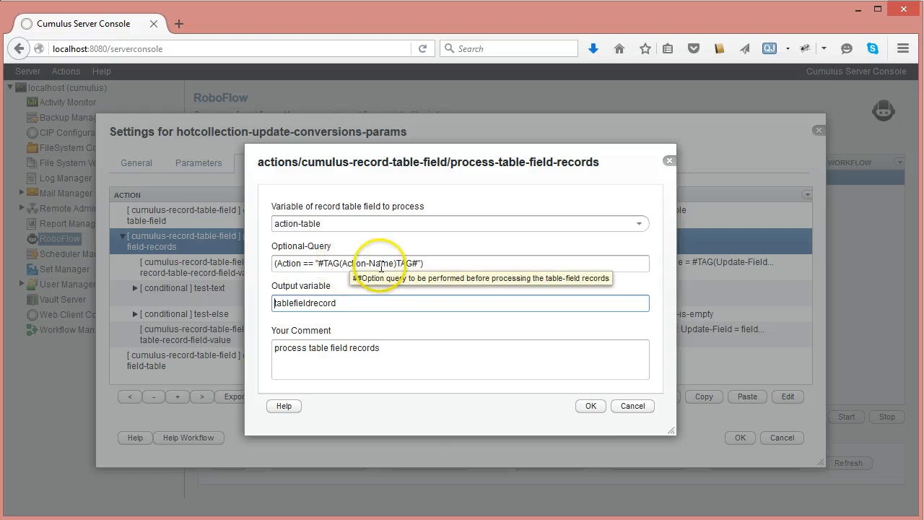
left_click(633, 405)
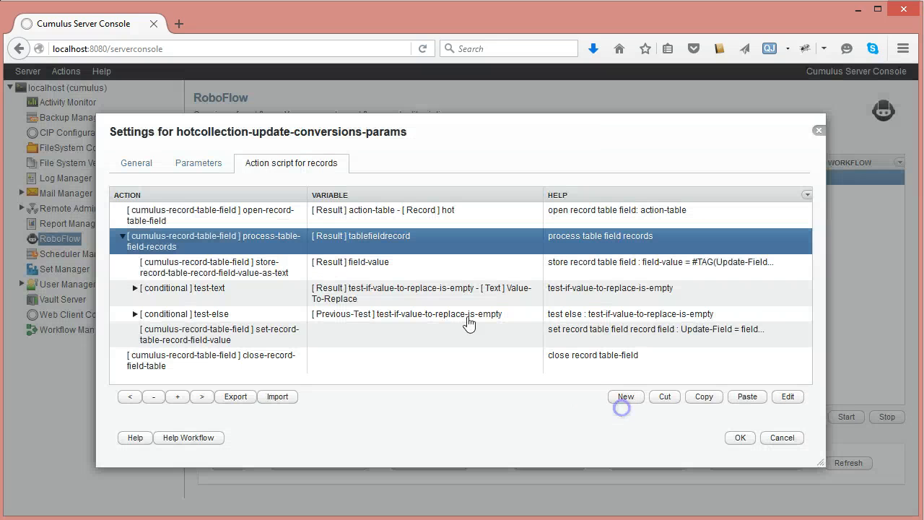
Check the workflow parameters and inspect the Update-Field tag in the store-record-table-record-field-value-as-text action, discarding any edits
left_click(199, 162)
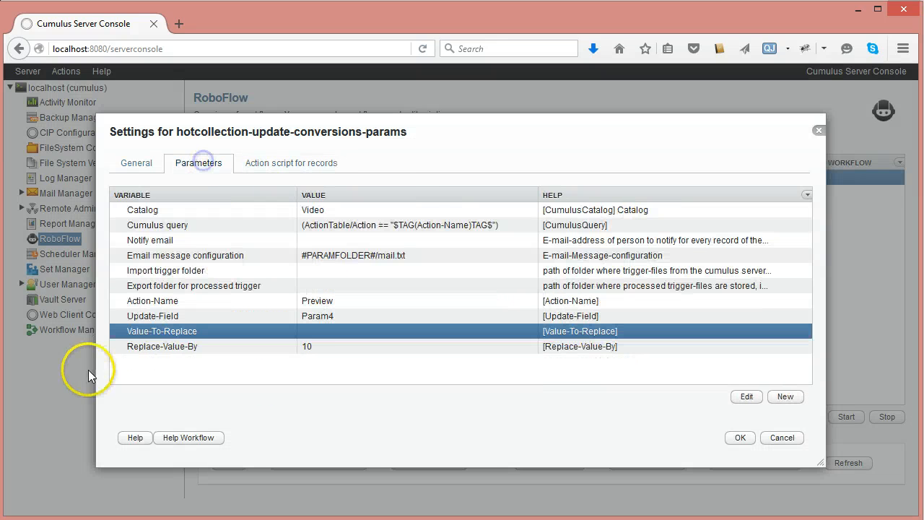
left_click(293, 165)
left_click(210, 268)
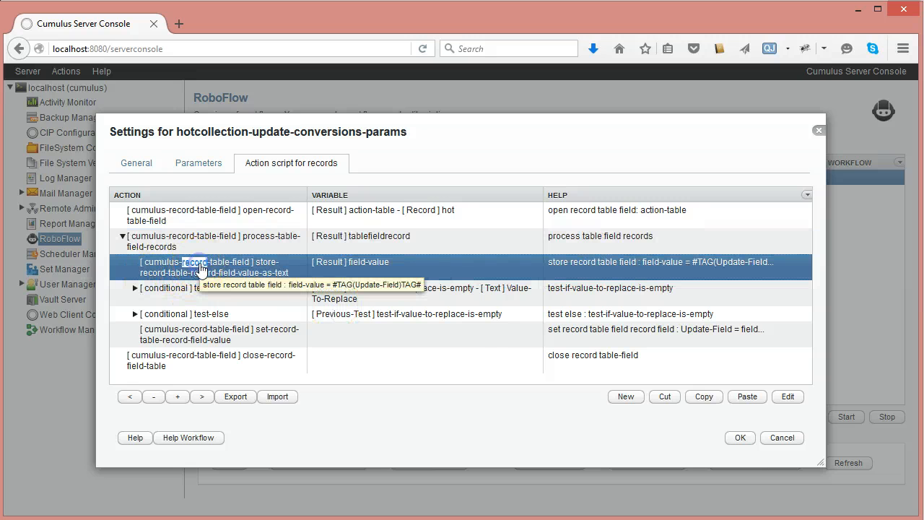
double_click(201, 270)
left_click(312, 264)
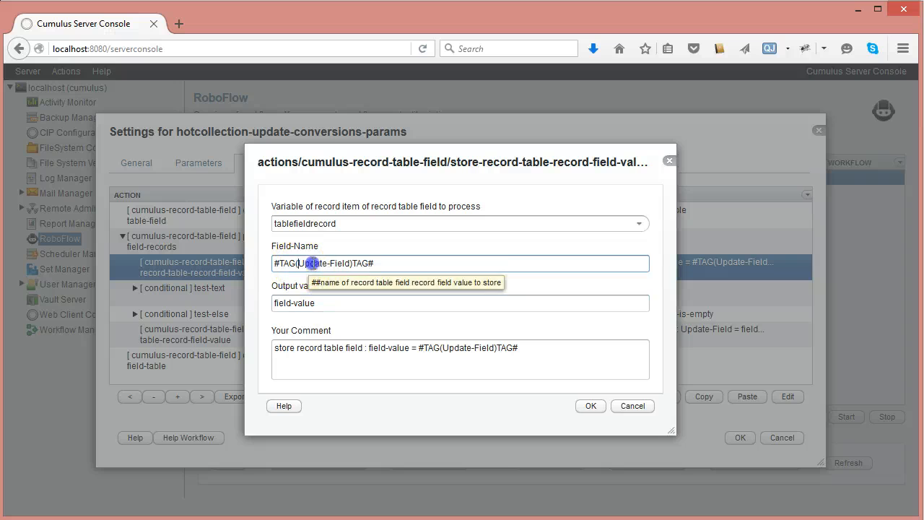
left_click_drag(312, 265, 345, 263)
left_click(629, 405)
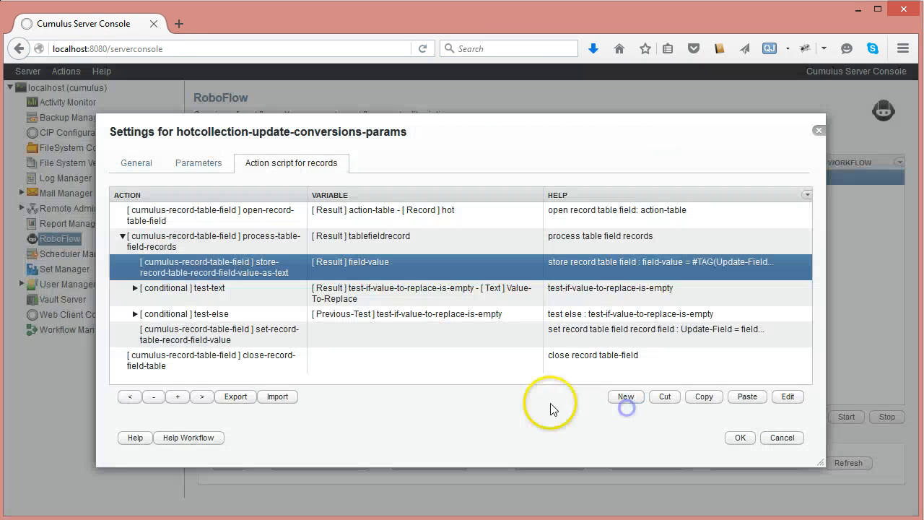
Examine the test-text condition on Value-To-Replace and its nested store-text action, and collapse the condition again
left_click(159, 292)
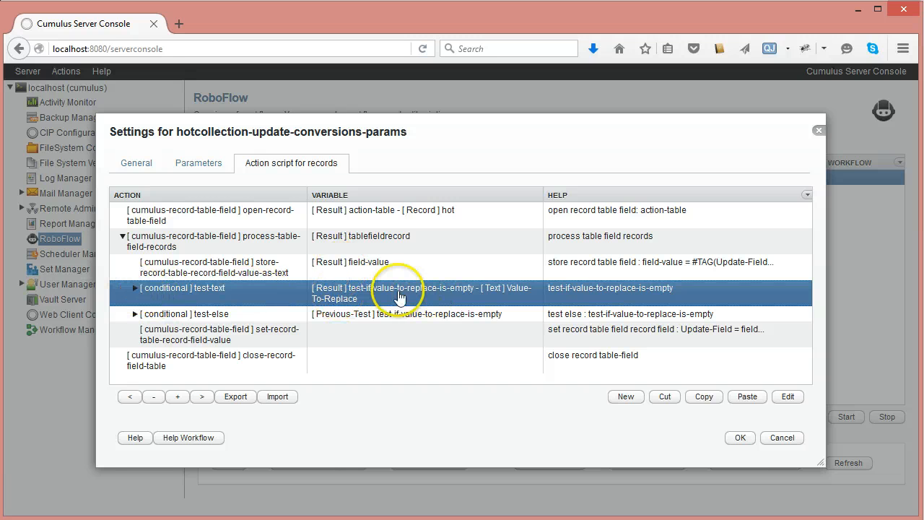
double_click(372, 290)
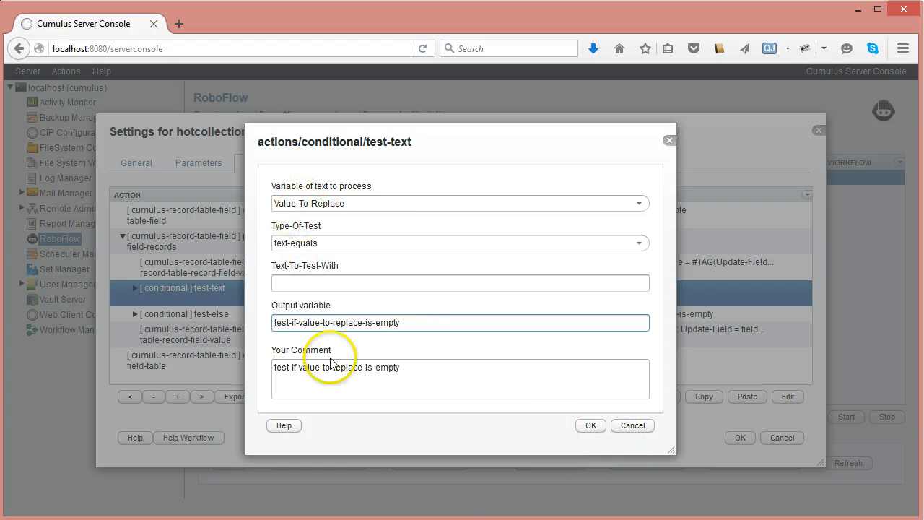
left_click(632, 426)
left_click(135, 288)
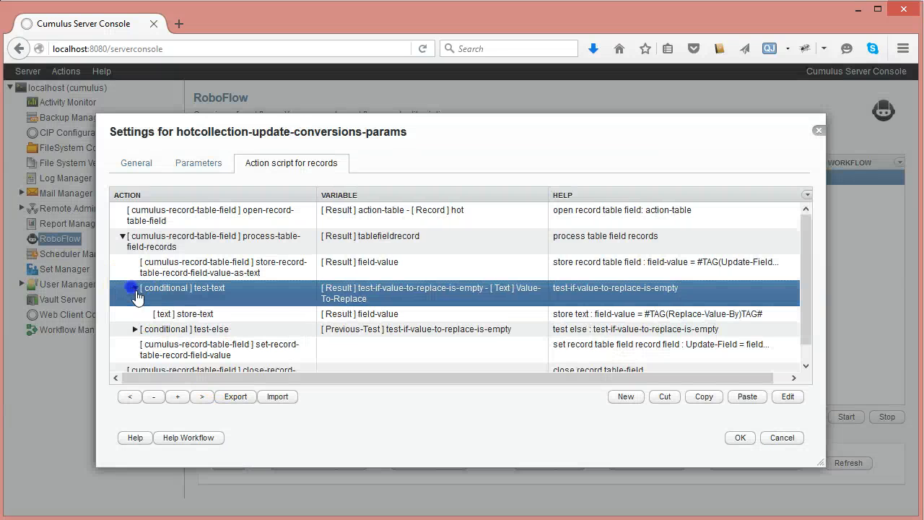
double_click(348, 317)
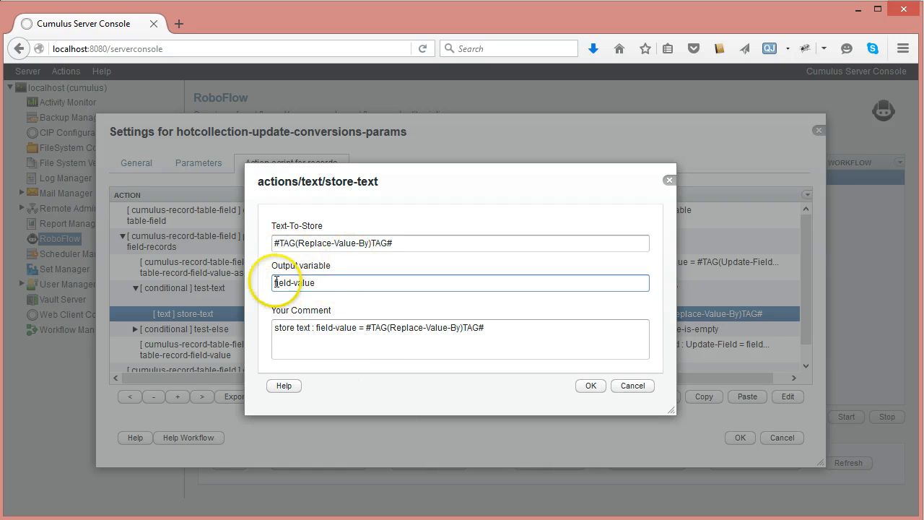
left_click(615, 391)
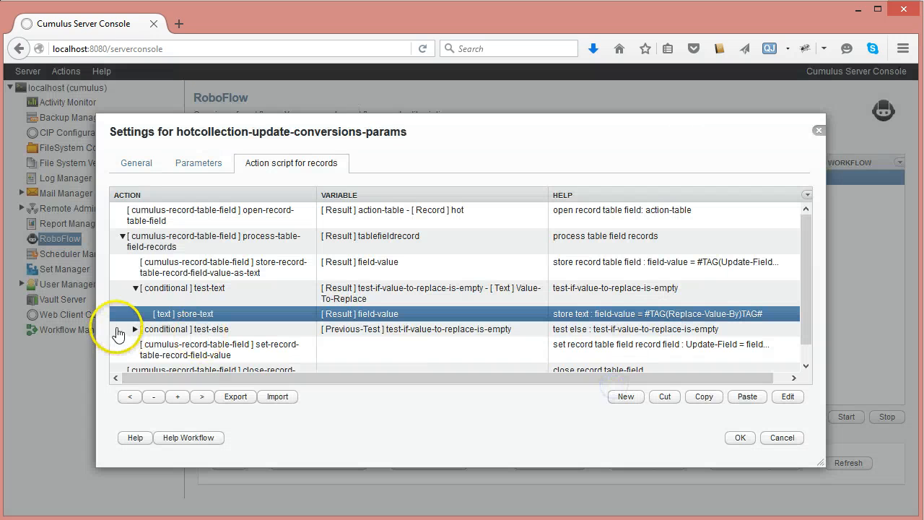
left_click(135, 288)
Expand the test-else branch to inspect the find and replace texts of its replace-in-text action, and collapse the branch
left_click(135, 314)
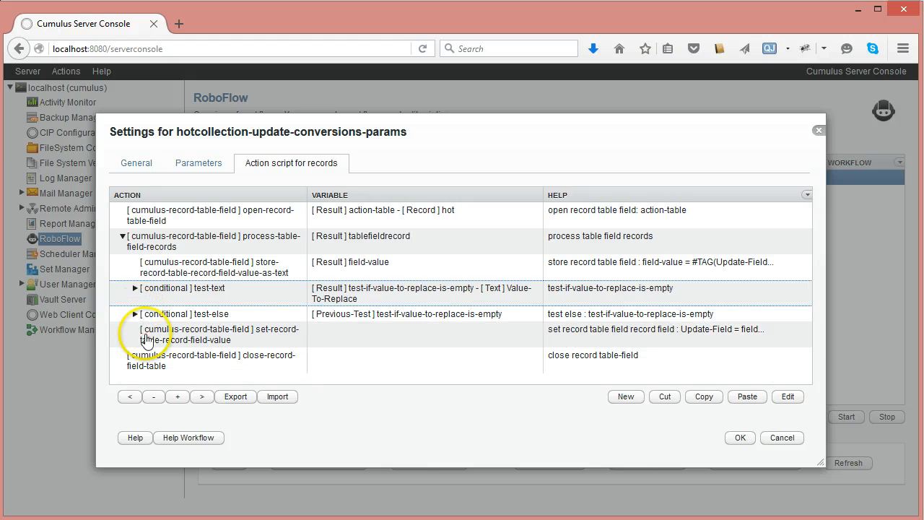
double_click(248, 332)
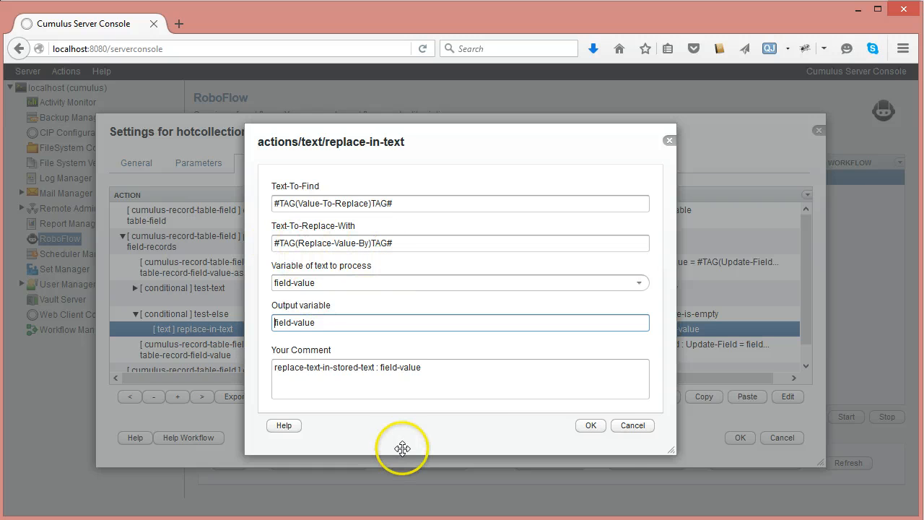
left_click(632, 426)
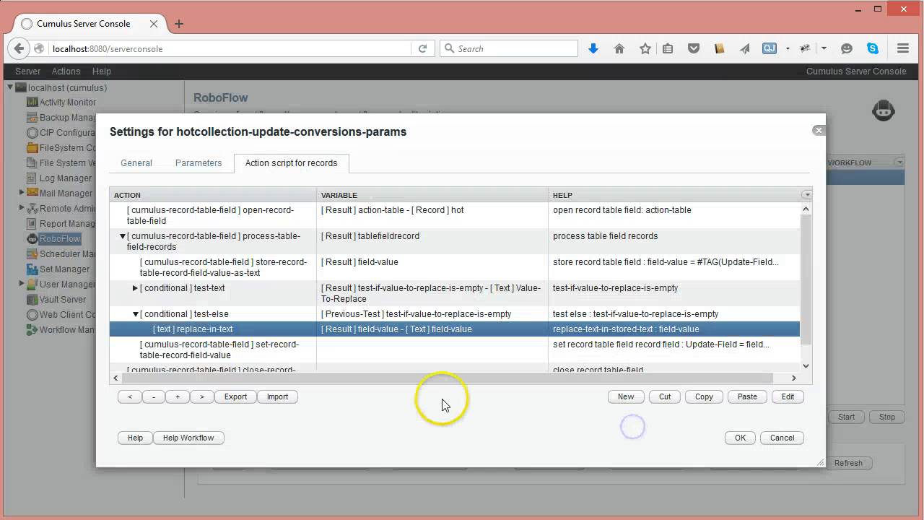
left_click(135, 313)
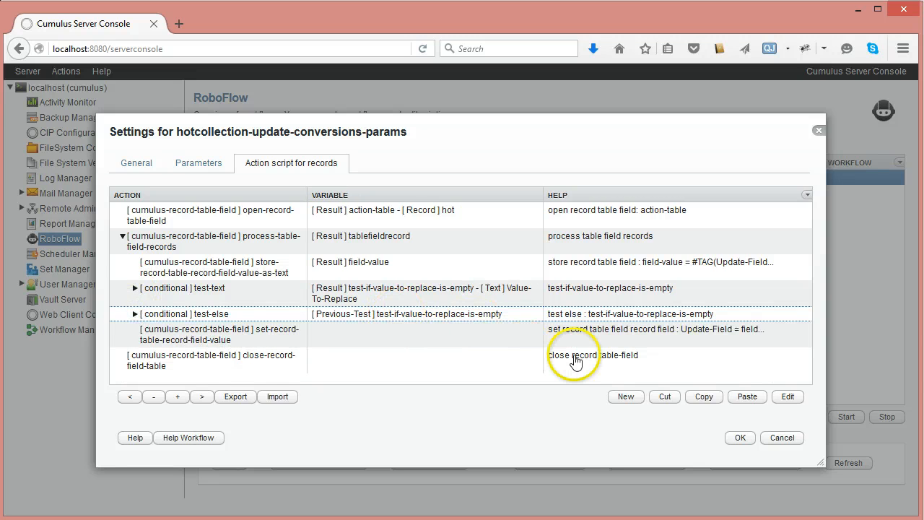
Review the set-record-table-record-field-value and close-record-field-table actions, collapse process-table-field-records, and leave the open-record-table-field action selected
double_click(244, 340)
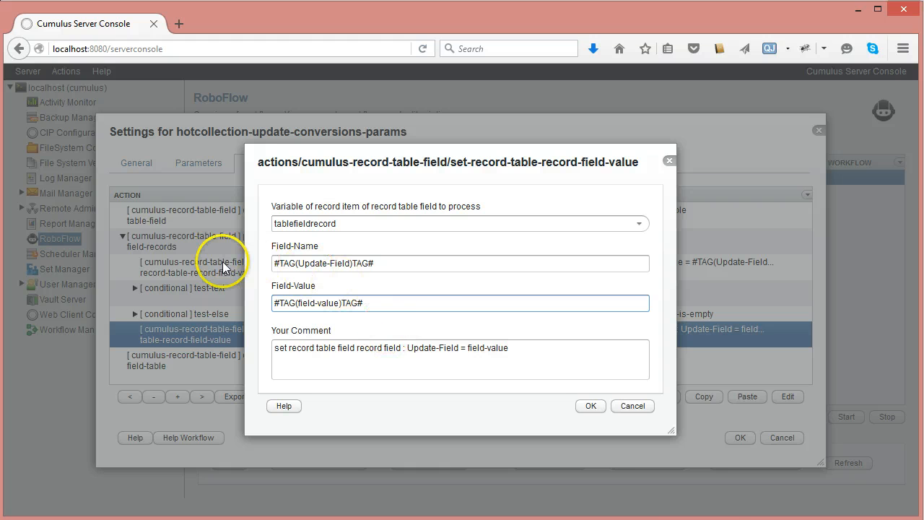
left_click(645, 410)
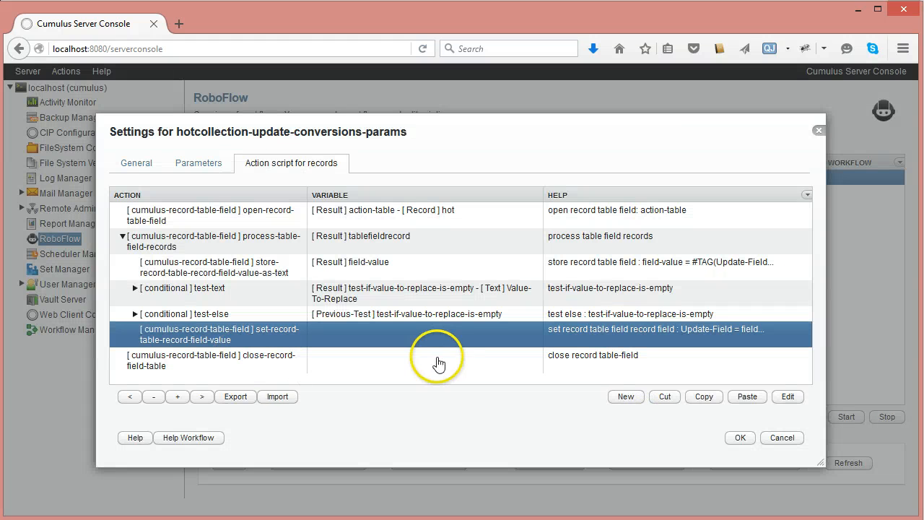
left_click(206, 364)
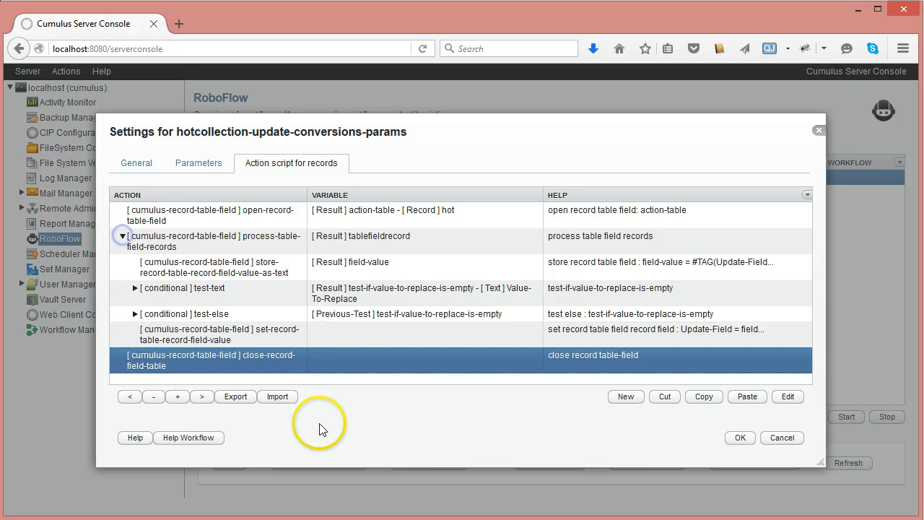
left_click(123, 236)
left_click(206, 210)
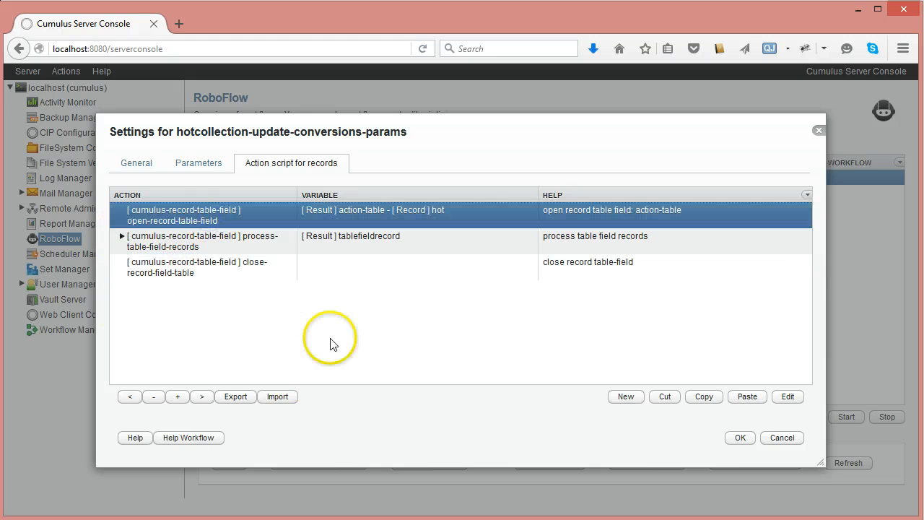
Save the workflow settings and, with RoboFlow's workflows started, start the hotcollection-update-conversions-params workflow
left_click(740, 438)
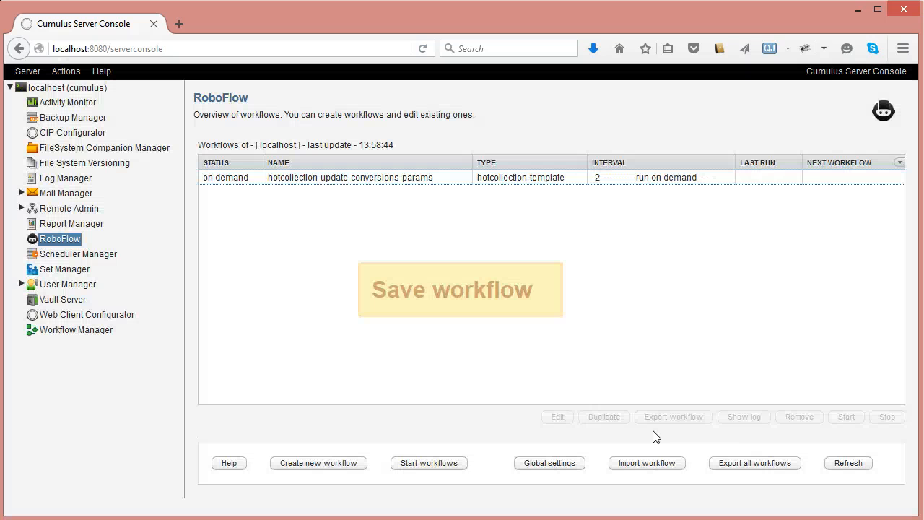
left_click(398, 186)
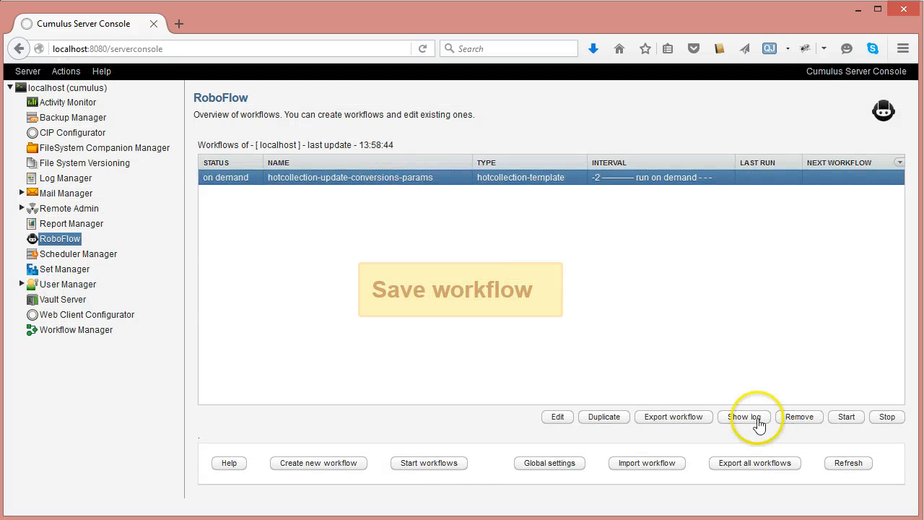
left_click(427, 466)
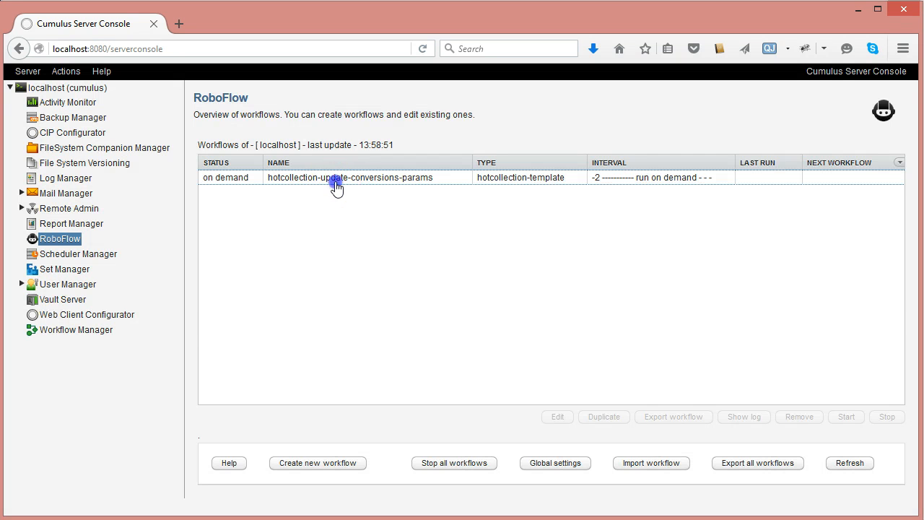
left_click(336, 186)
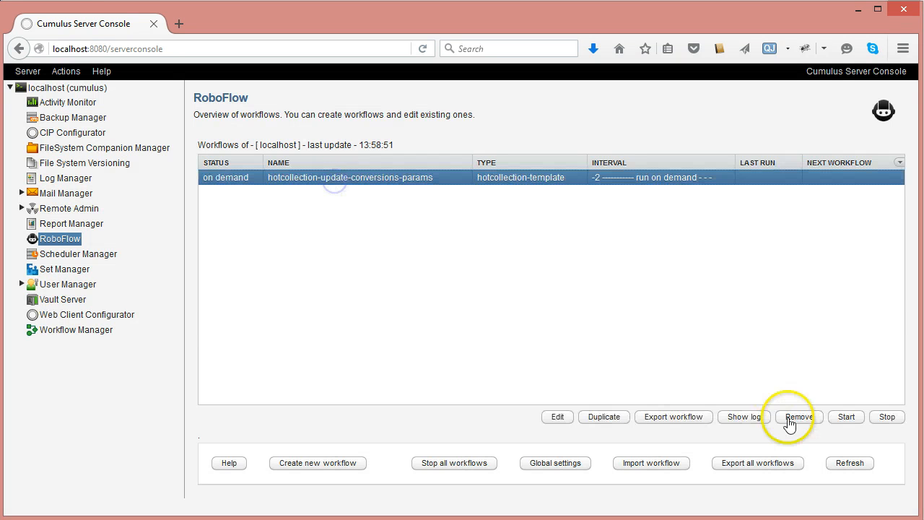
left_click(848, 418)
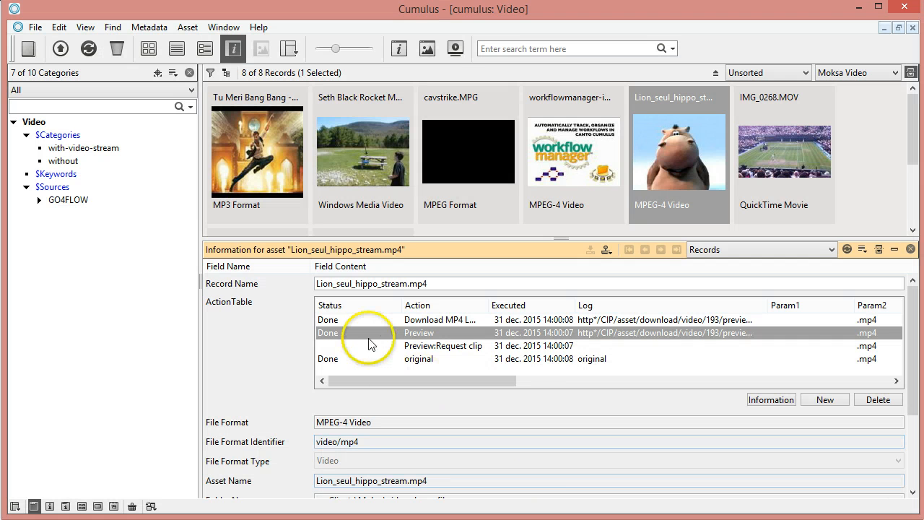
Reload the Lion_seul_hippo_stream.mp4 record in the Cumulus client and check the Preview action's Param4 value in its ActionTable
left_click_drag(419, 383, 572, 398)
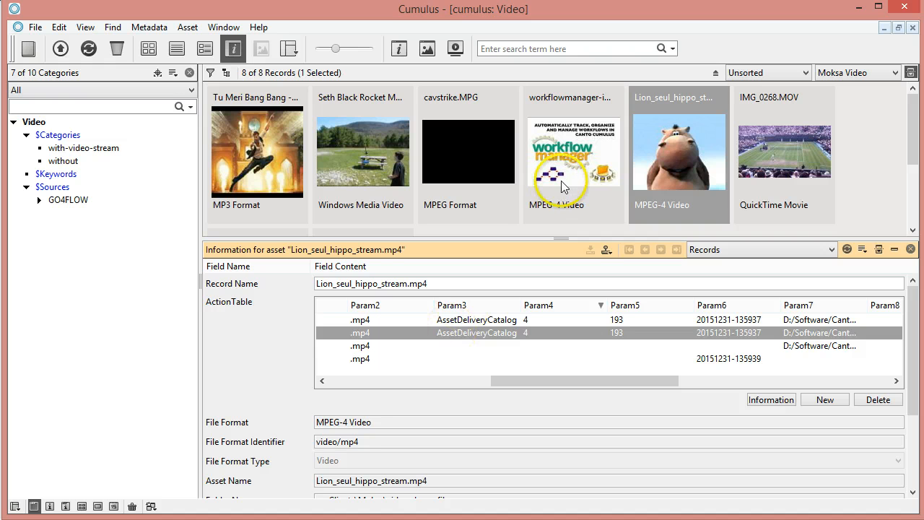
left_click(576, 163)
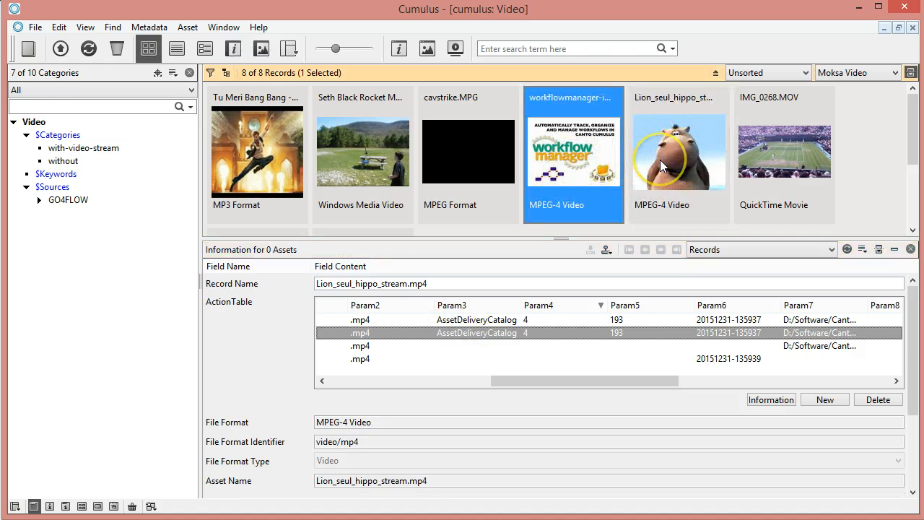
left_click(660, 160)
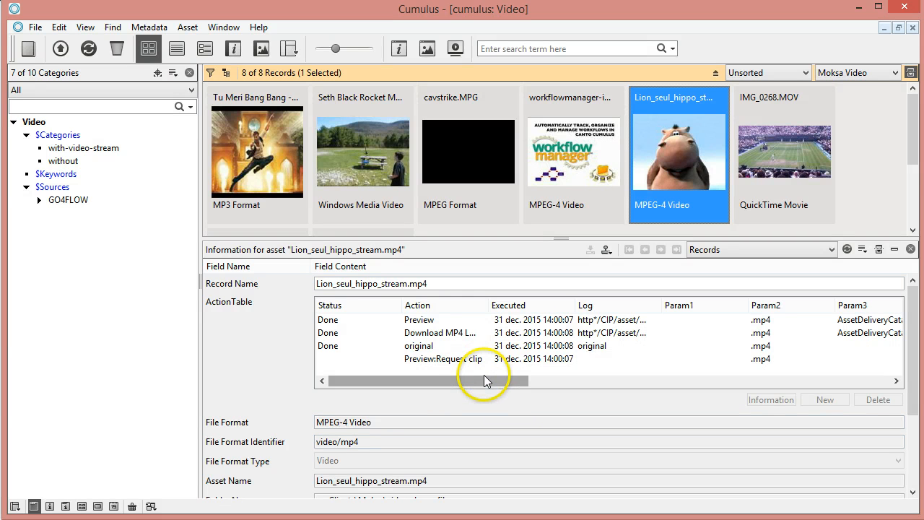
left_click_drag(483, 377, 588, 384)
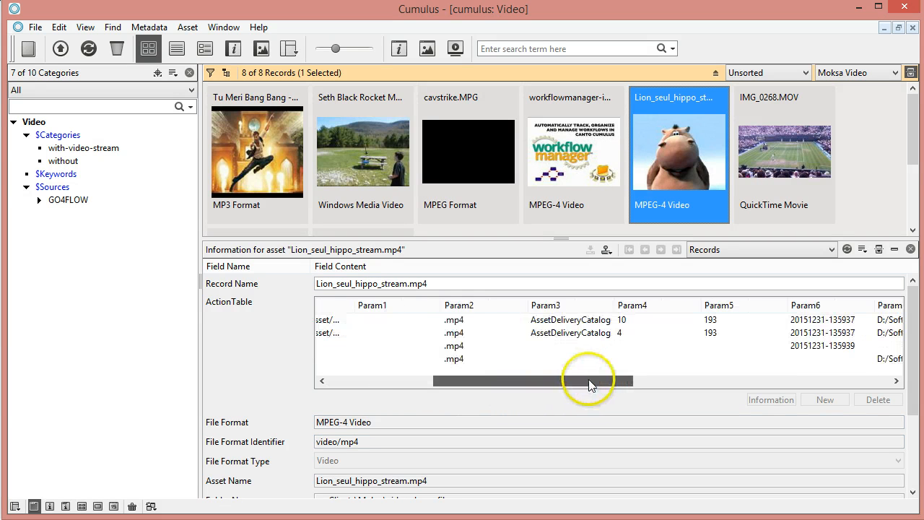
left_click(622, 322)
left_click_drag(518, 380, 349, 387)
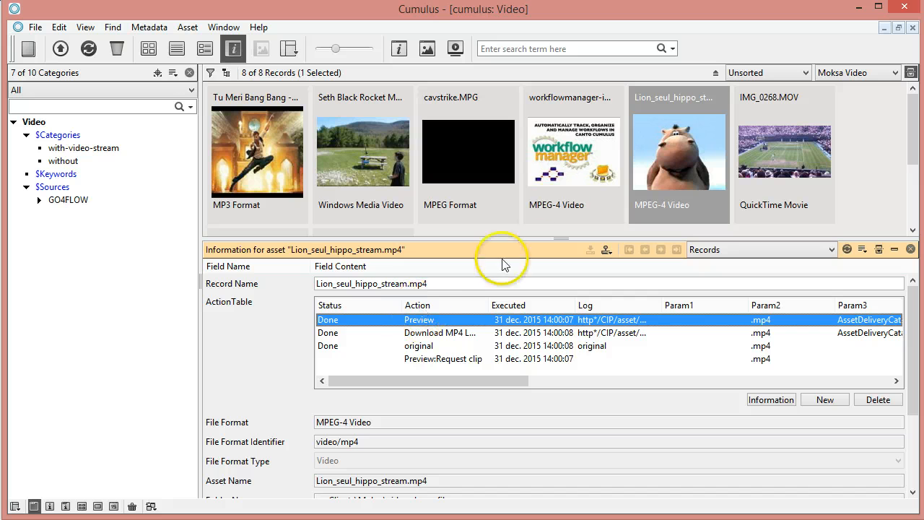
Check the Param4 value in the ActionTable of the workflowmanager-intro.mp4 record
left_click(569, 180)
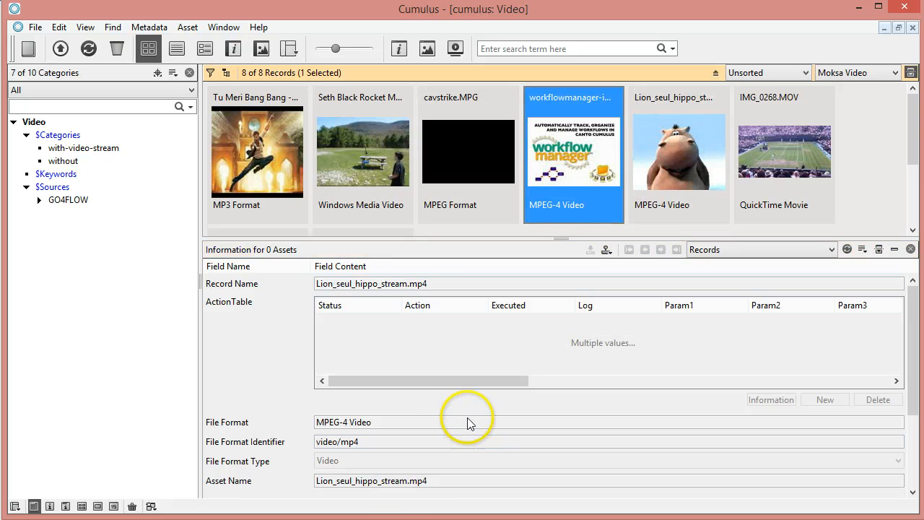
left_click_drag(409, 380, 577, 379)
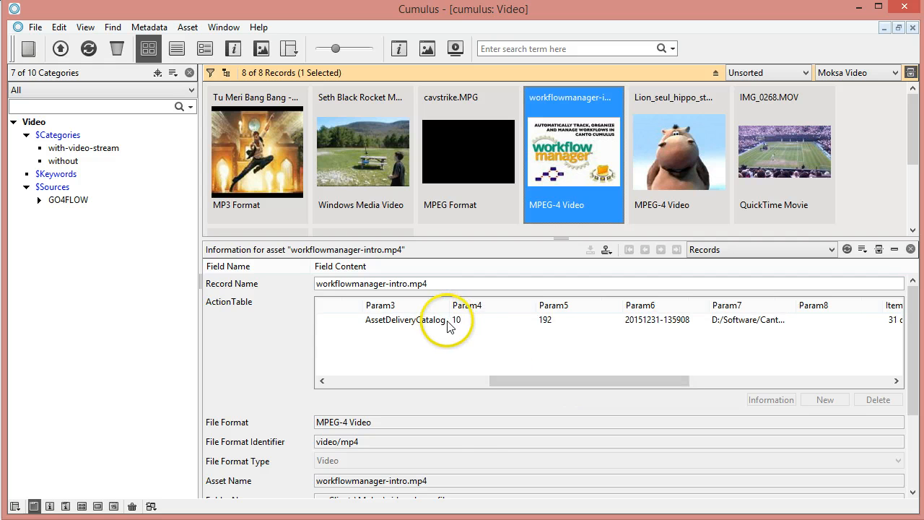
left_click(408, 320)
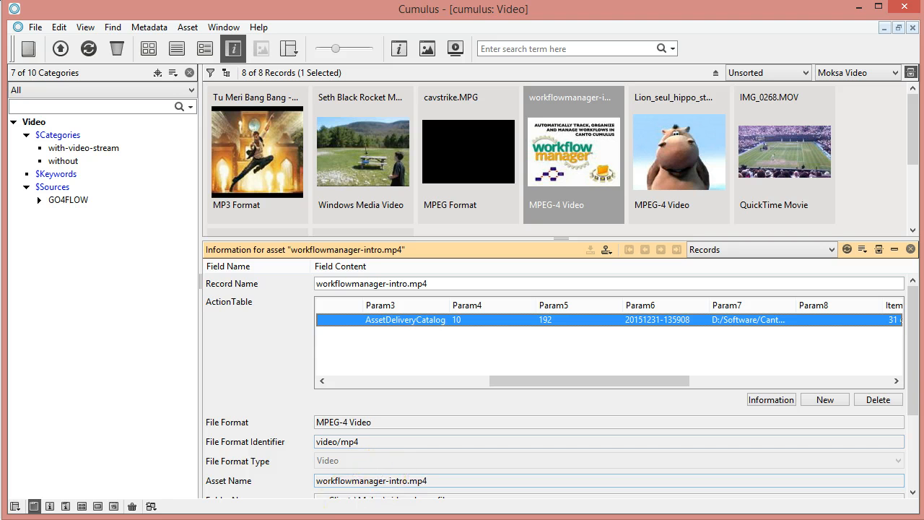
In the Cumulus Server Console, set the Replace-Value-By parameter of the hotcollection-update-conversions-params workflow to 4 and save the workflow
left_click(82, 519)
left_click(137, 517)
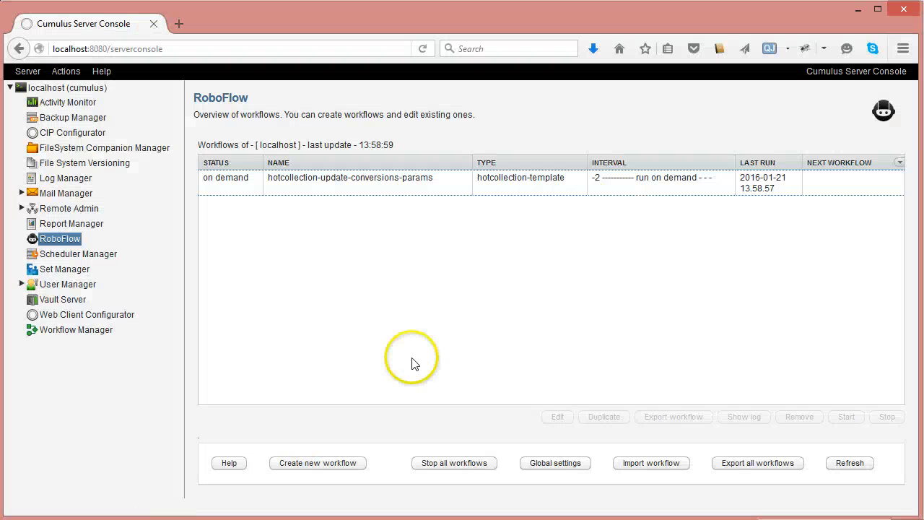
left_click(388, 189)
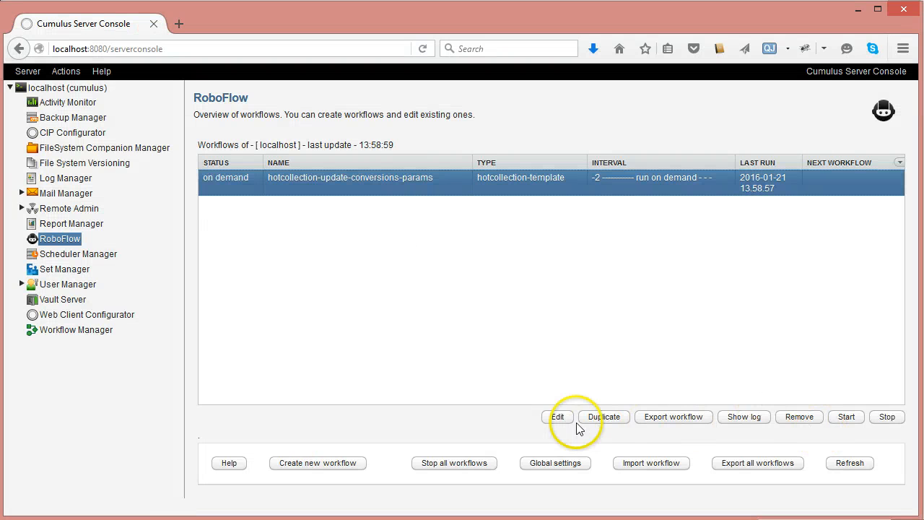
left_click(554, 419)
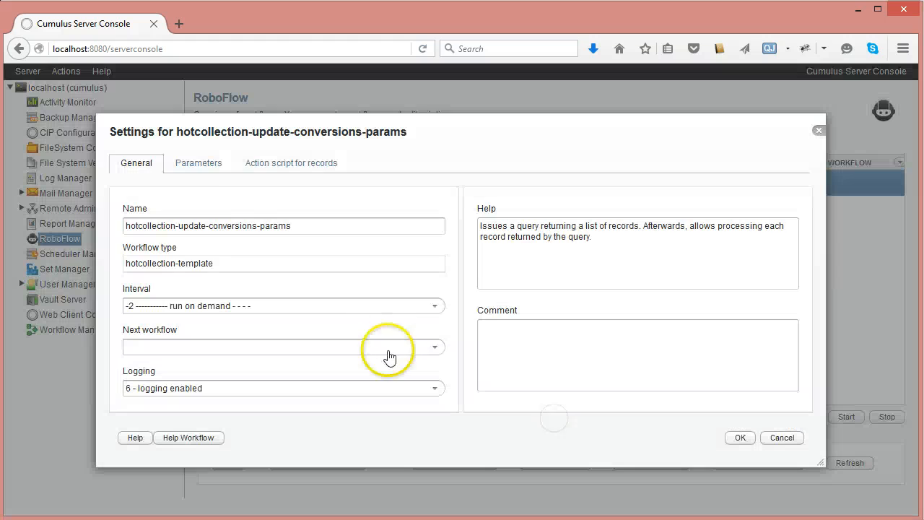
left_click(216, 164)
left_click(320, 352)
double_click(321, 351)
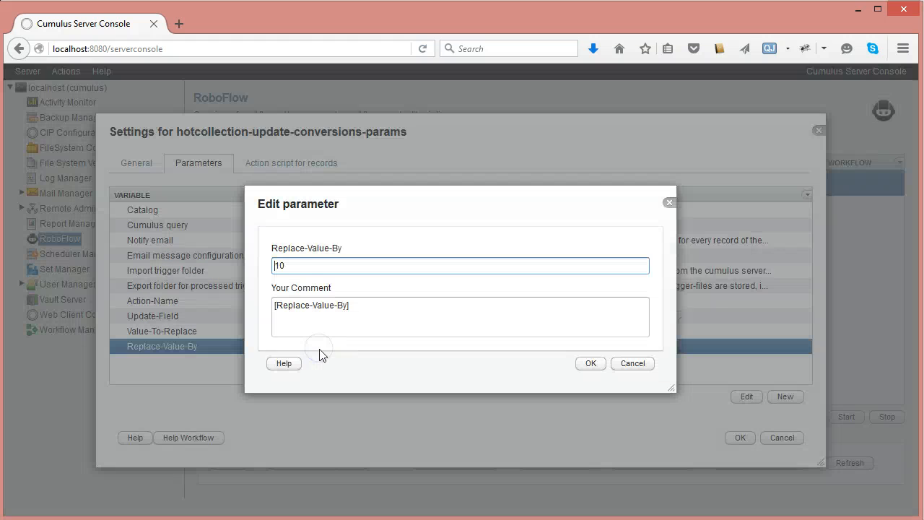
left_click_drag(289, 264, 200, 266)
type("4")
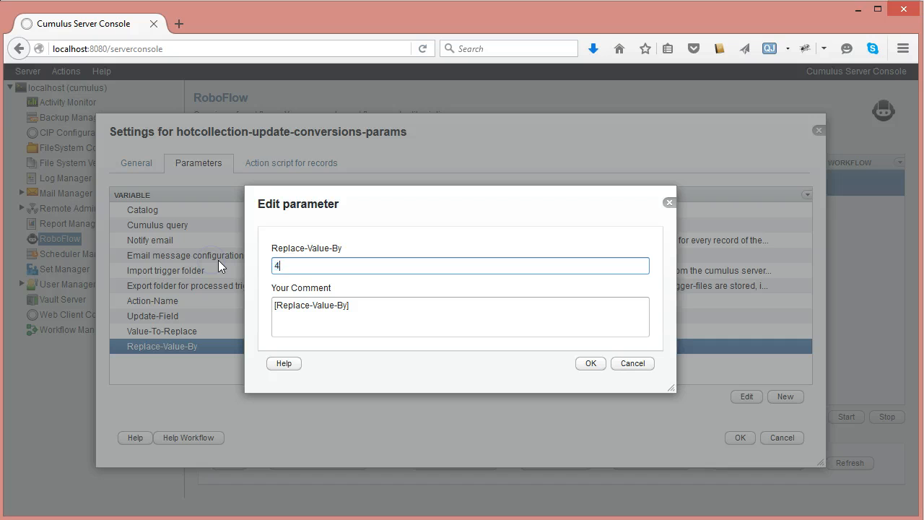
left_click(589, 364)
left_click(738, 438)
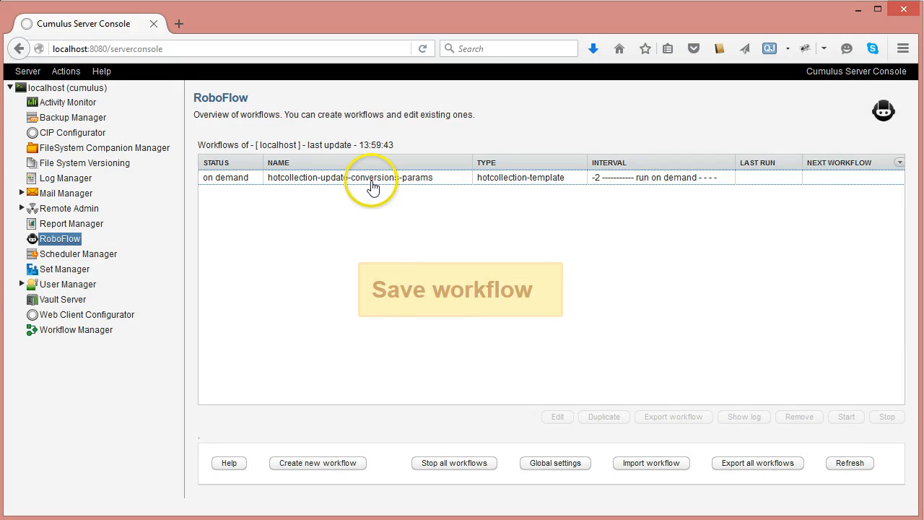
Start the hotcollection-update-conversions-params workflow and inspect the ActionTable of Lion_seul_hippo_stream.mp4 in the Cumulus client
left_click(371, 181)
left_click(846, 417)
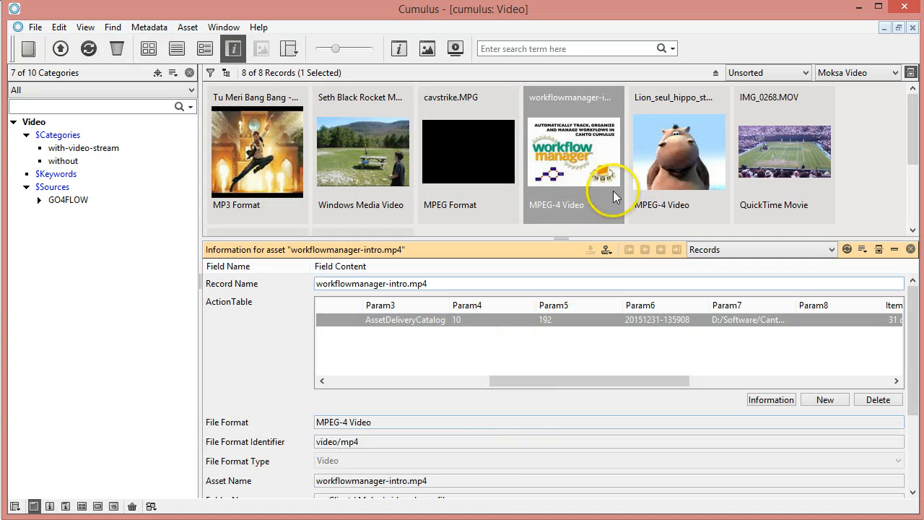
left_click(636, 189)
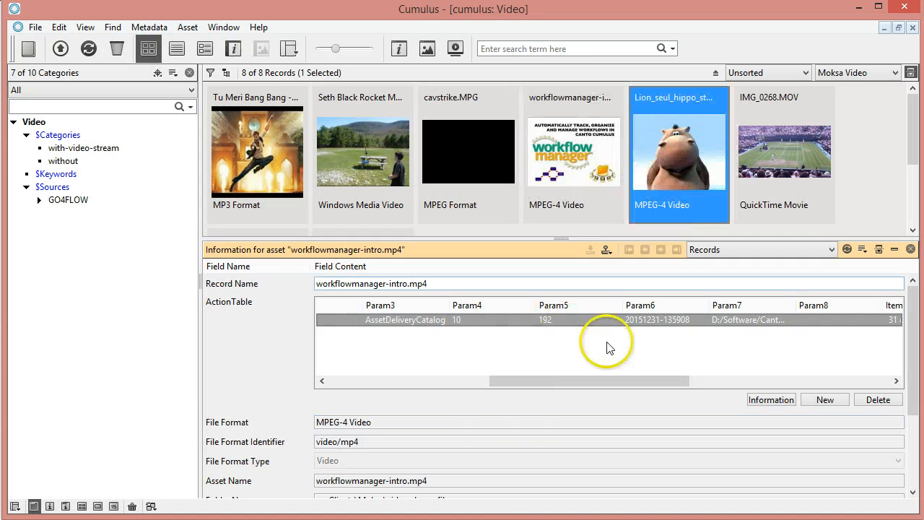
left_click_drag(462, 389, 524, 386)
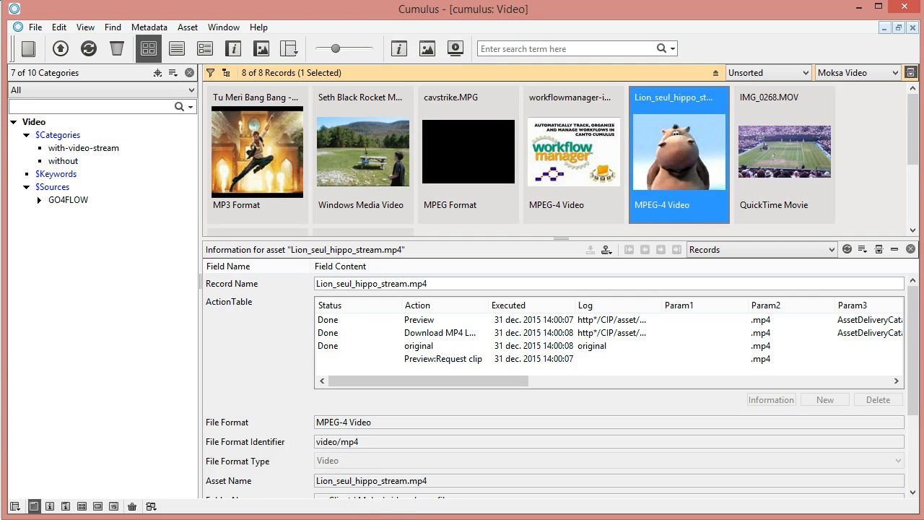
Return to the Server Console, review the parameters of hotcollection-update-conversions-params, and close its settings with OK
mouse_move(83, 519)
left_click(159, 495)
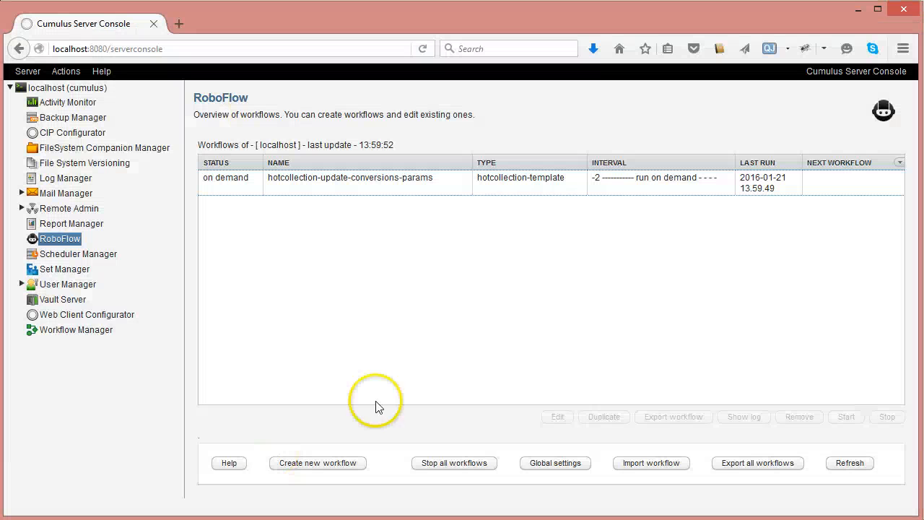
double_click(376, 178)
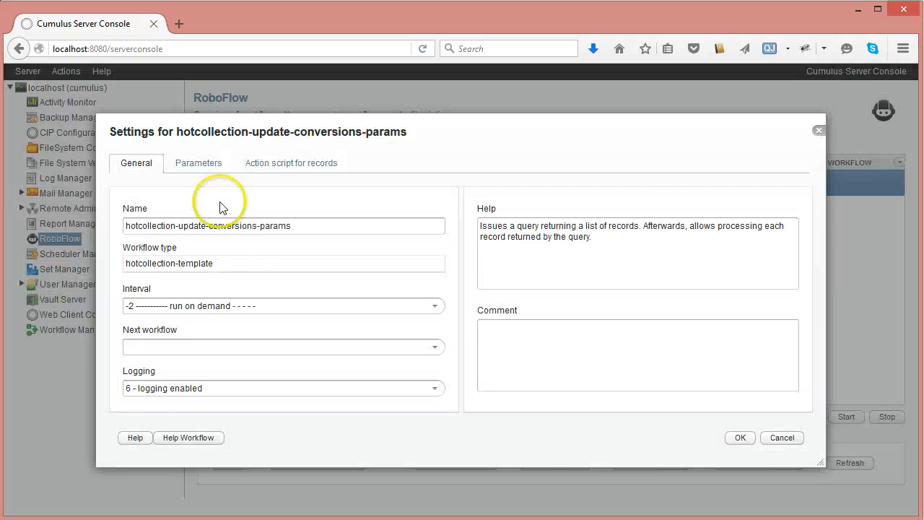
left_click(203, 164)
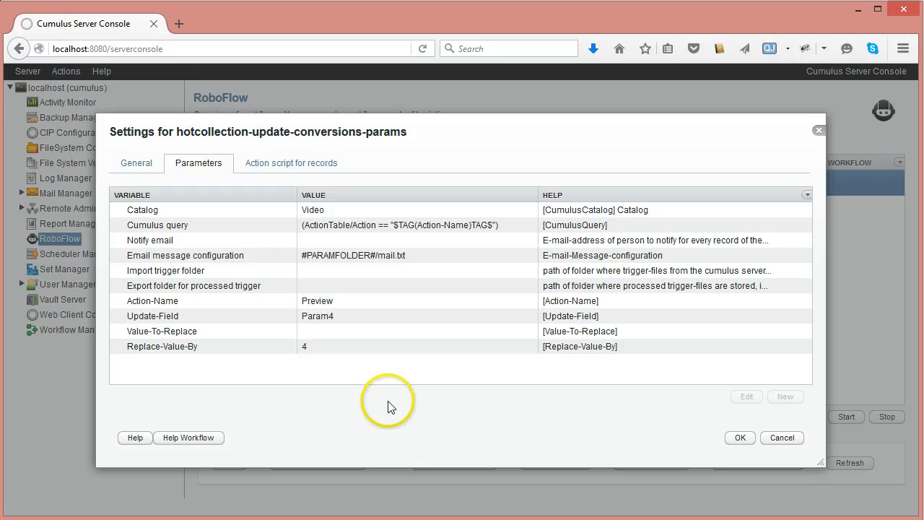
left_click(737, 439)
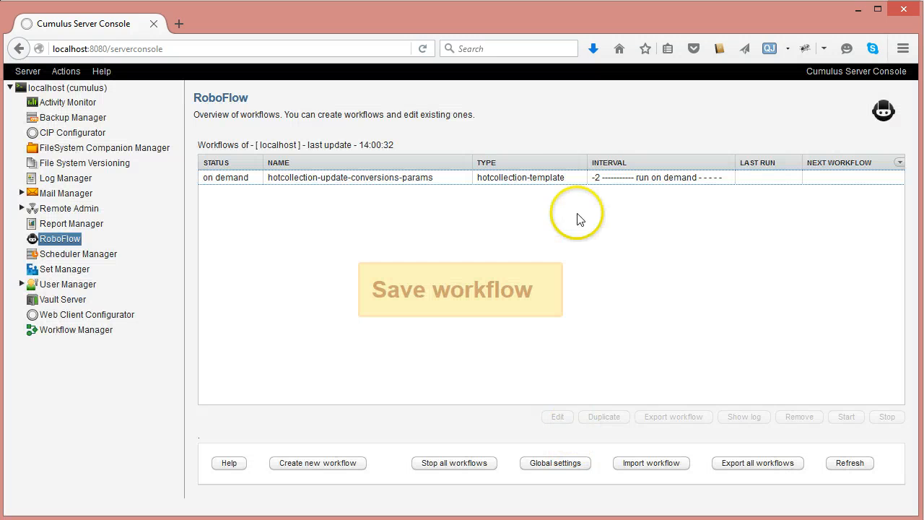
Export the hotcollection-update-conversions-params workflow and save the exported rbfzip file
left_click(553, 178)
left_click(659, 419)
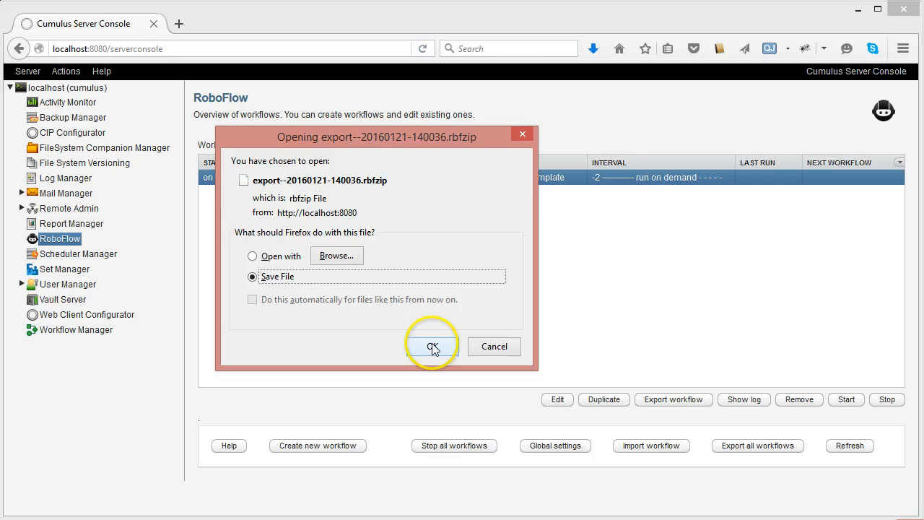
left_click(433, 348)
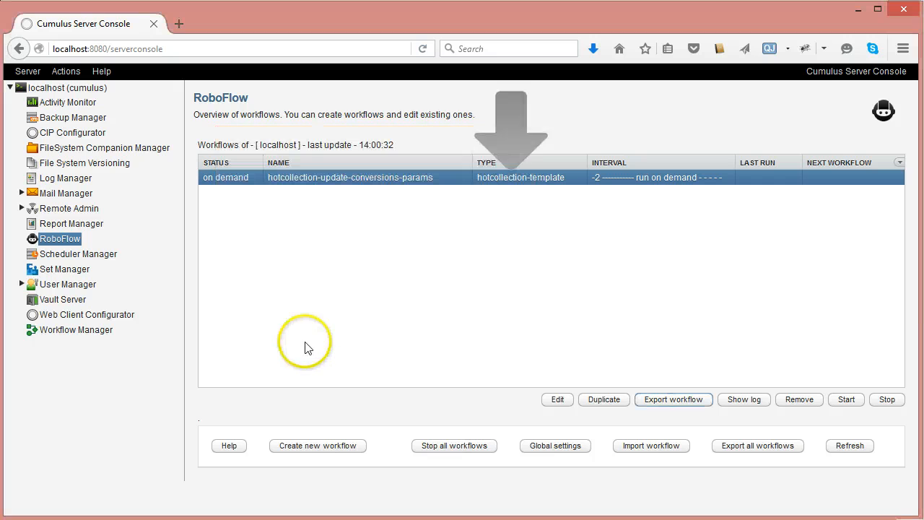